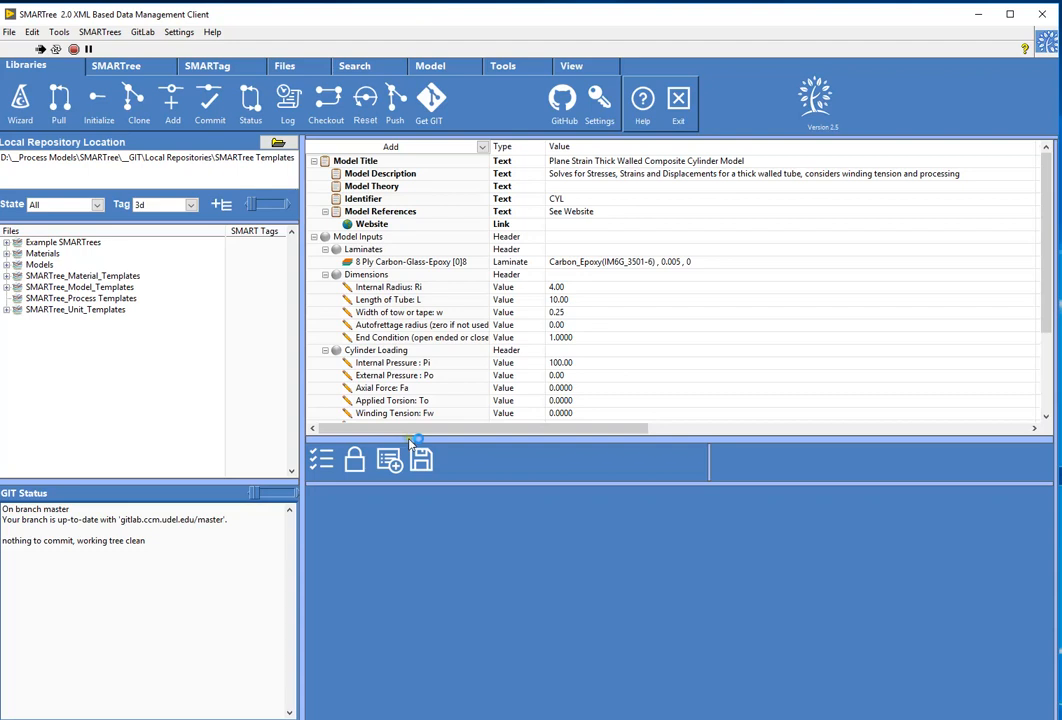
Preview the Thick_Walled_Composite_Cylinder_model_G1 template from the Mechanics Models library and collapse the Models folder again.
left_click_drag(410, 443, 410, 515)
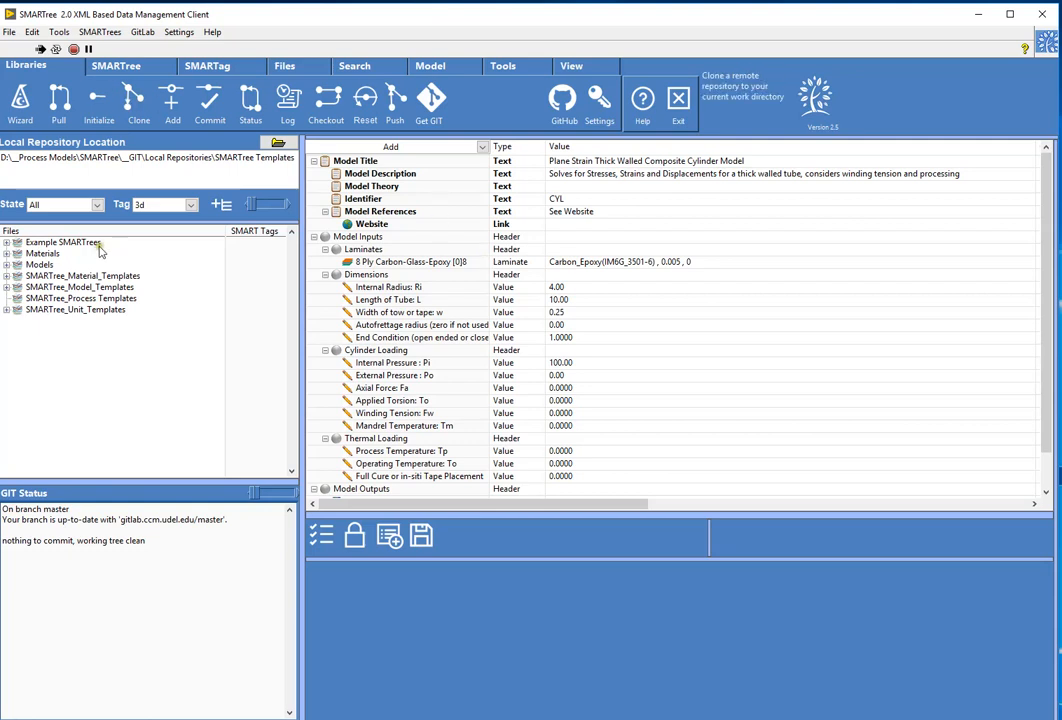
left_click(6, 264)
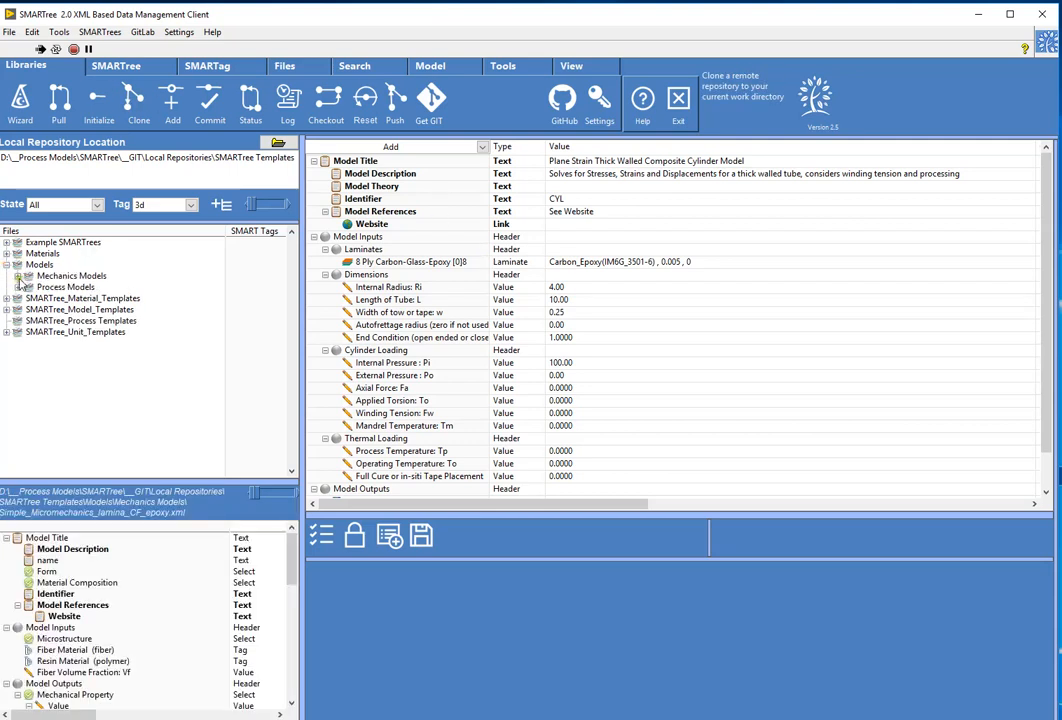
left_click(18, 275)
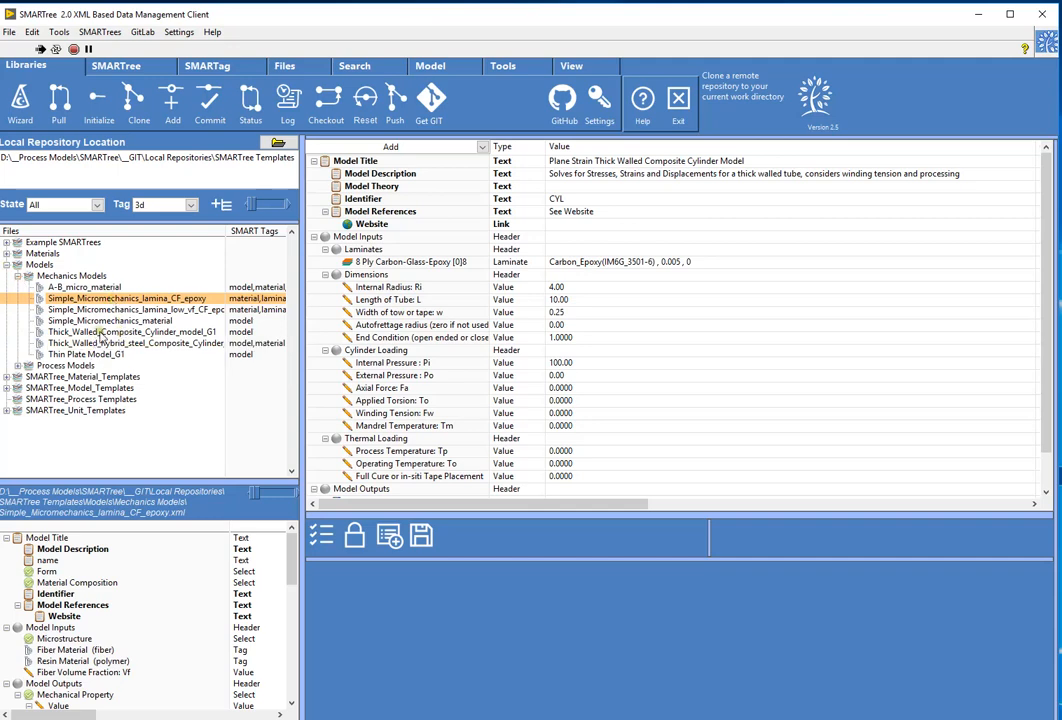
left_click(110, 331)
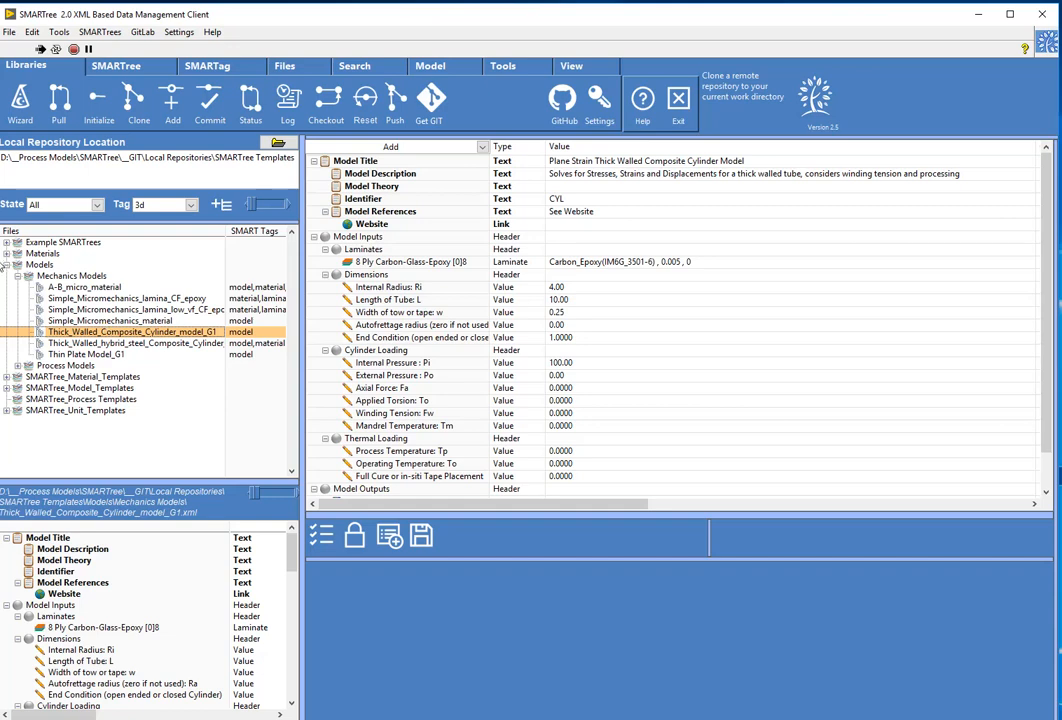
left_click(6, 264)
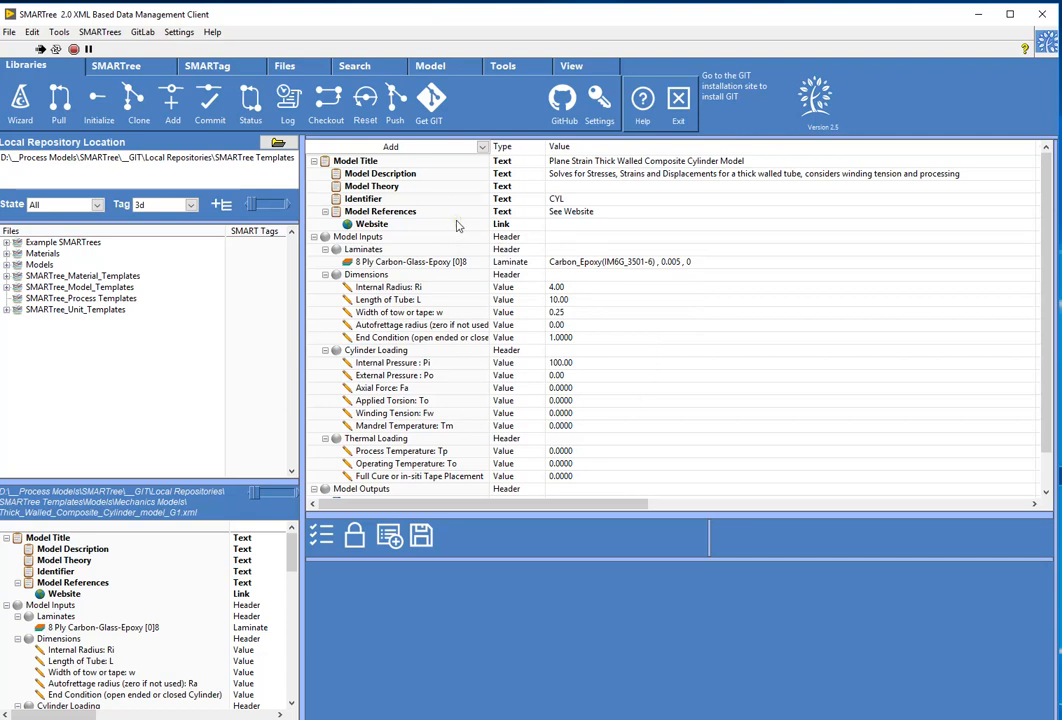
Run the Plane Strain Thick Walled Composite Cylinder Model on the open tree and widen the model status area.
left_click(432, 66)
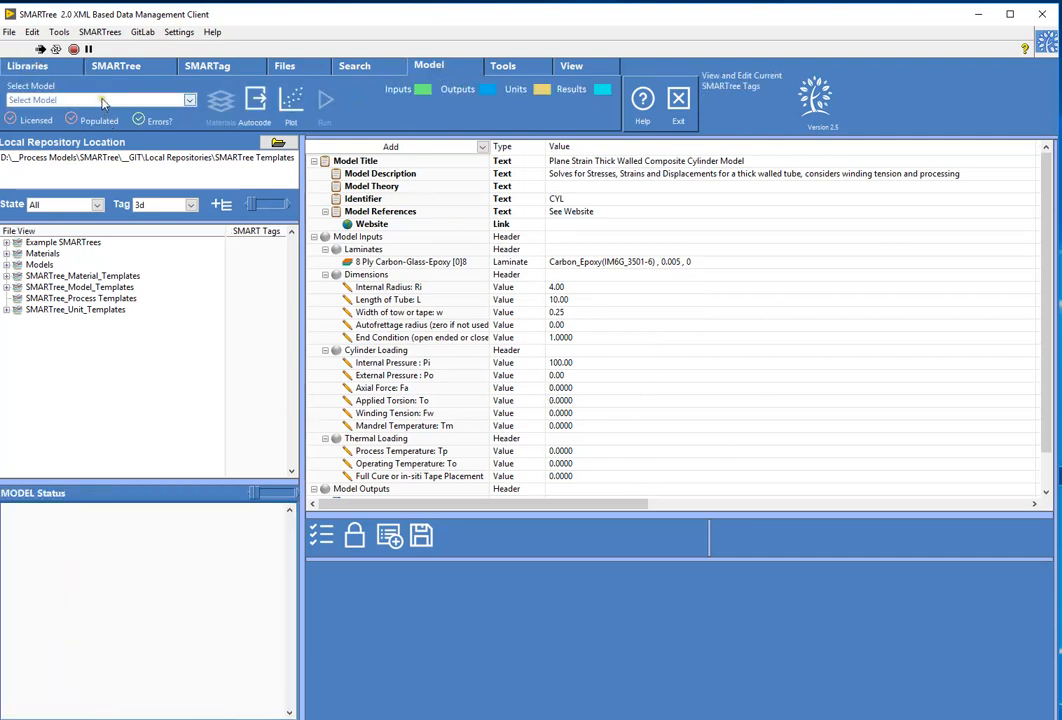
left_click(102, 101)
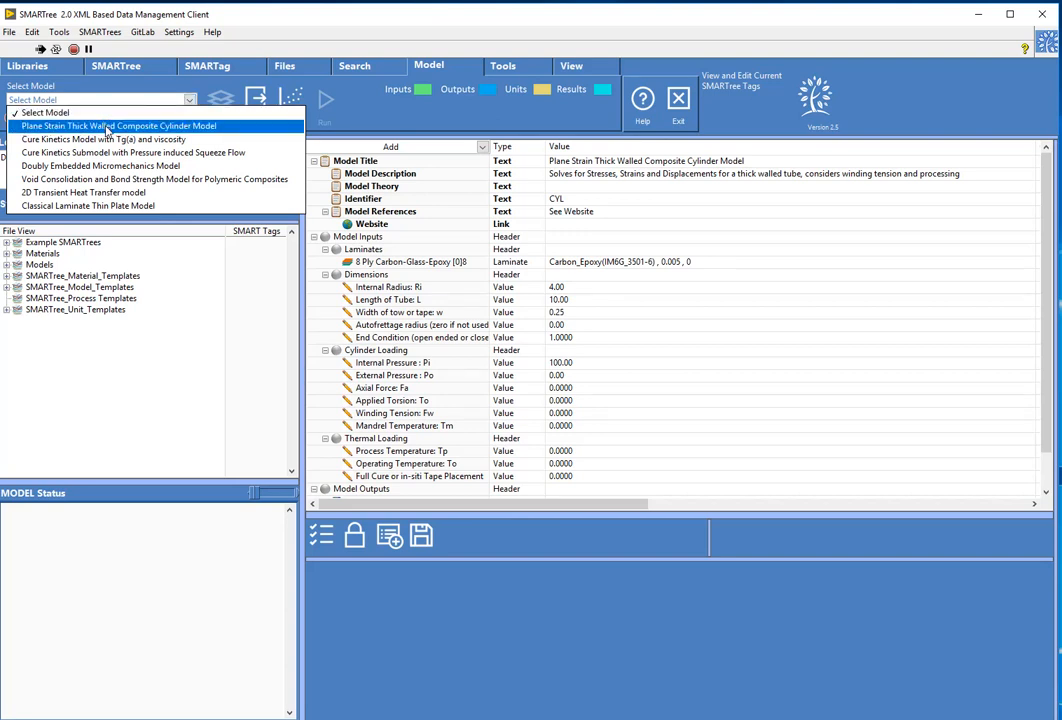
left_click(107, 127)
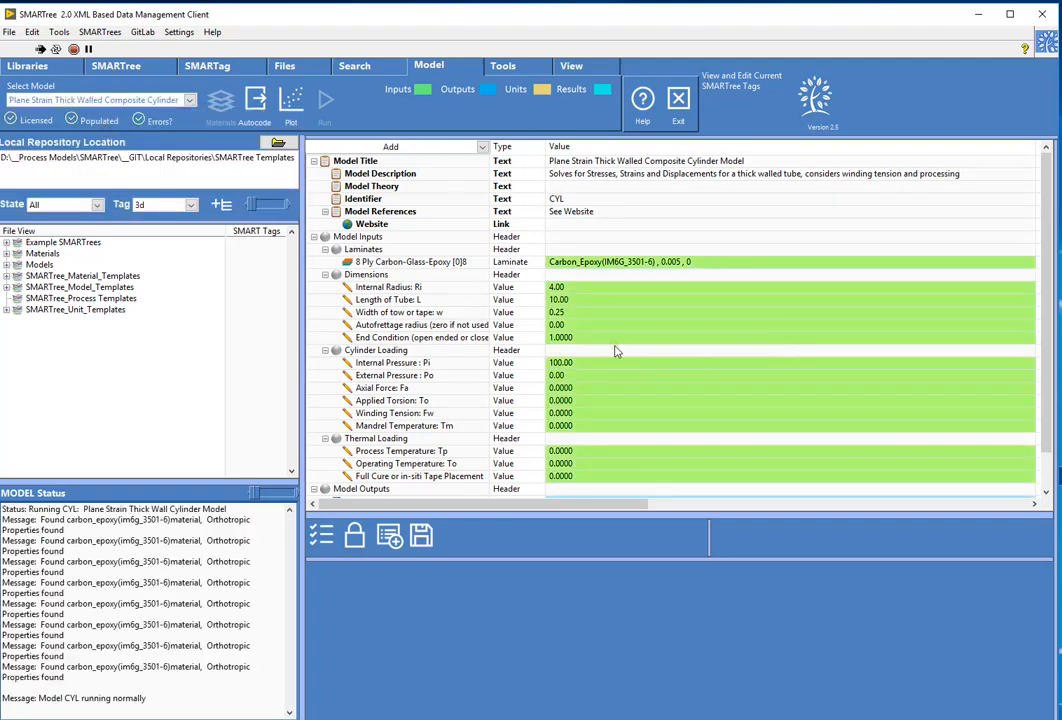
left_click_drag(300, 297, 355, 300)
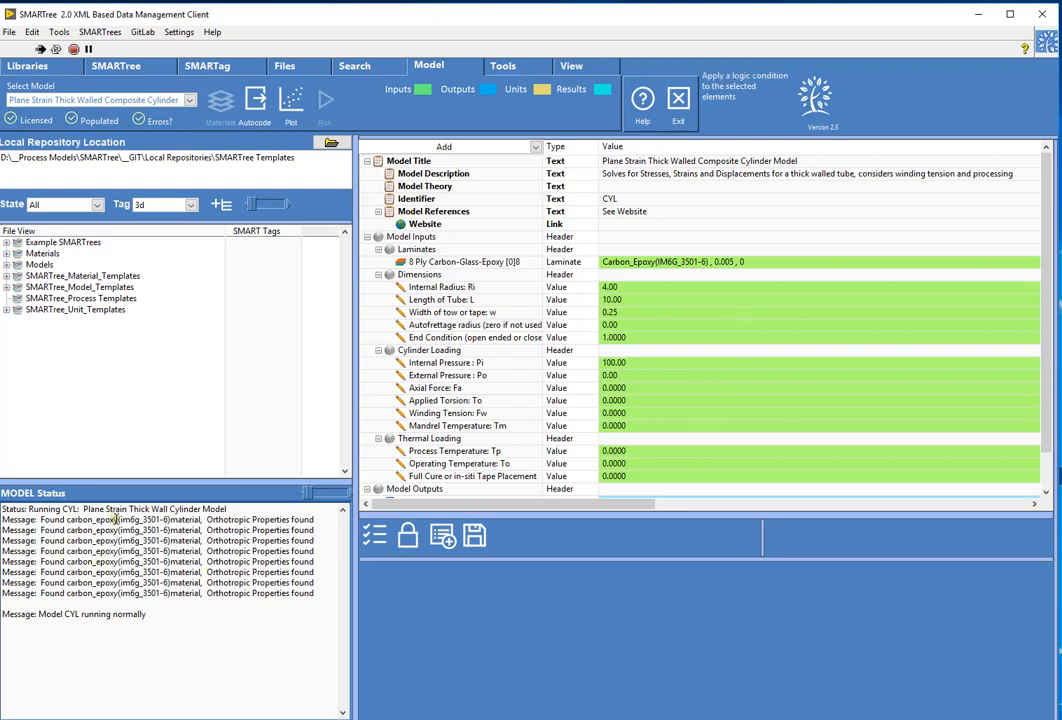
Inspect the laminate, model title and identifier entries, and collapse the Model Title group.
left_click(495, 261)
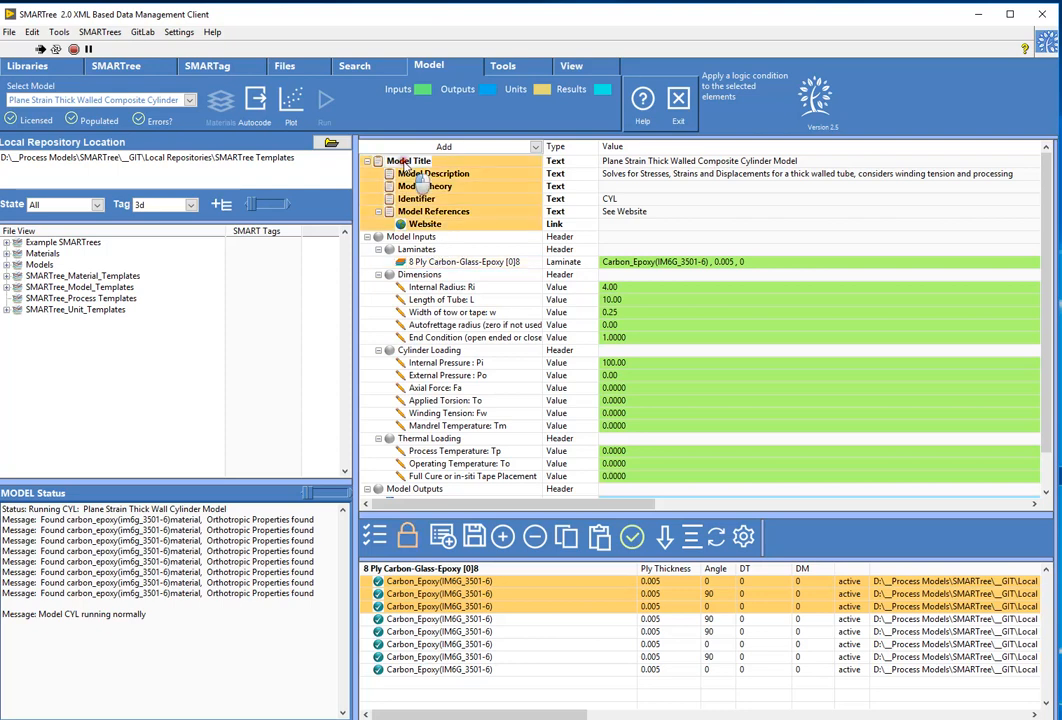
left_click(408, 164)
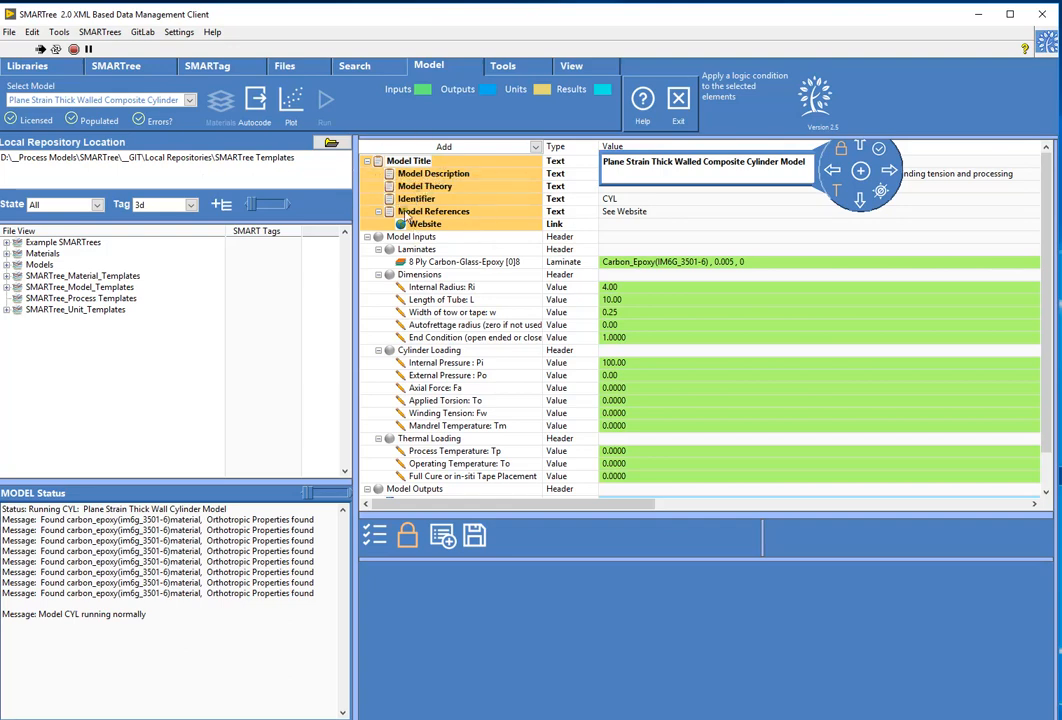
left_click(433, 200)
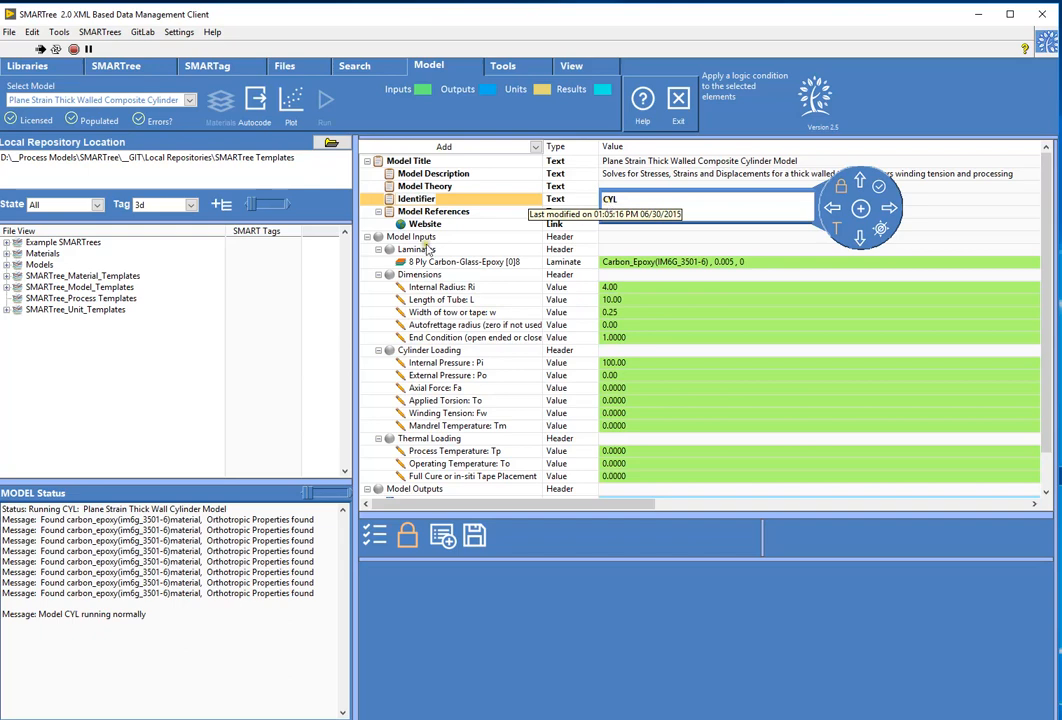
left_click(371, 161)
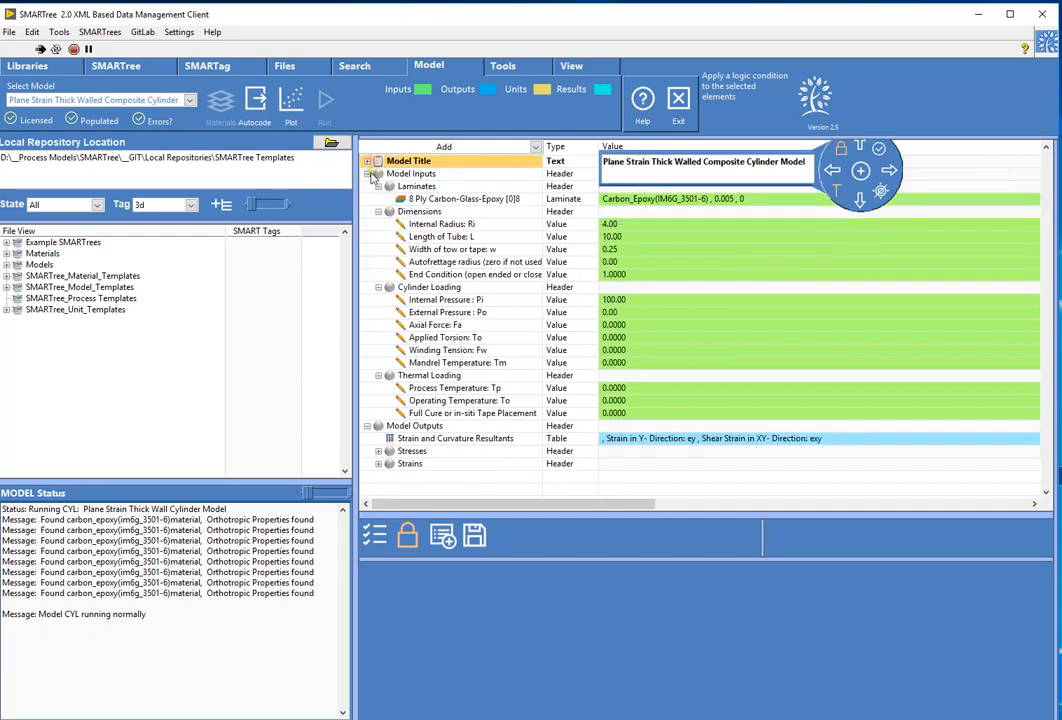
Under Model Inputs, display the ply table of the 8 Ply Carbon-Glass-Epoxy laminate and open the first ply's material choice.
left_click(370, 174)
left_click(370, 174)
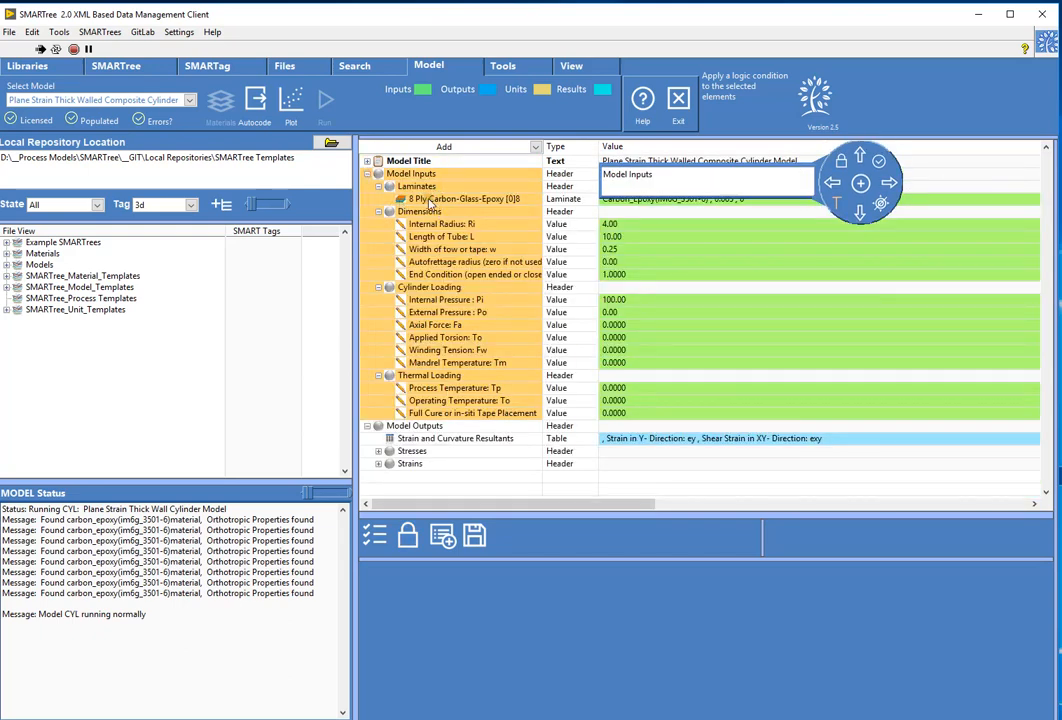
left_click(403, 200)
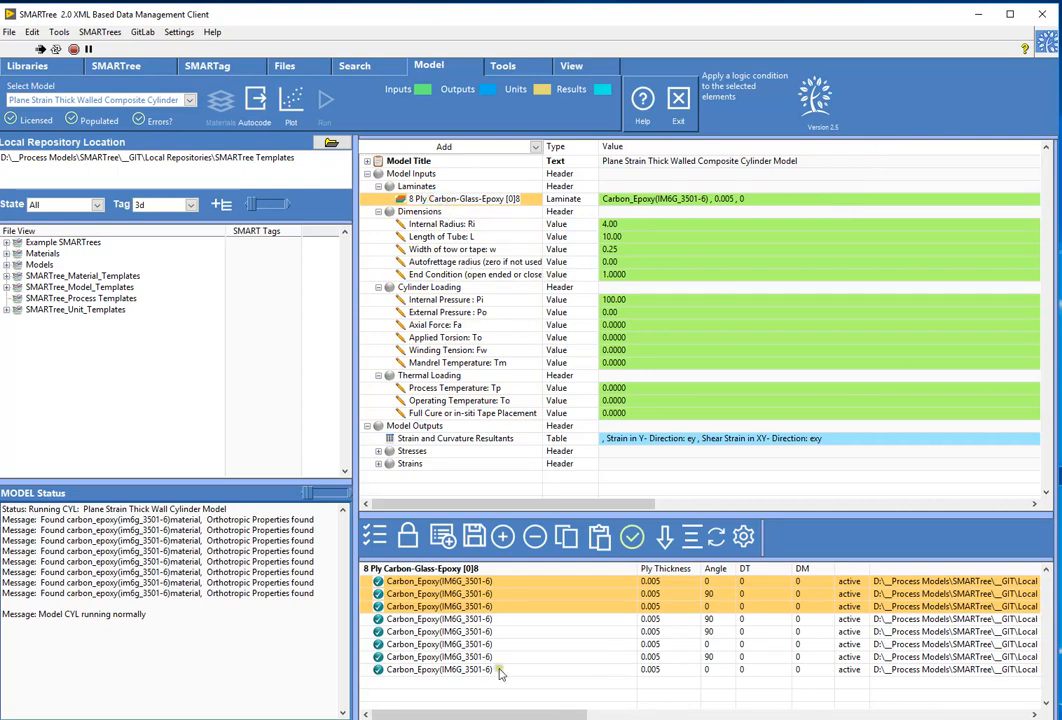
left_click(470, 582)
left_click(470, 582)
left_click(470, 596)
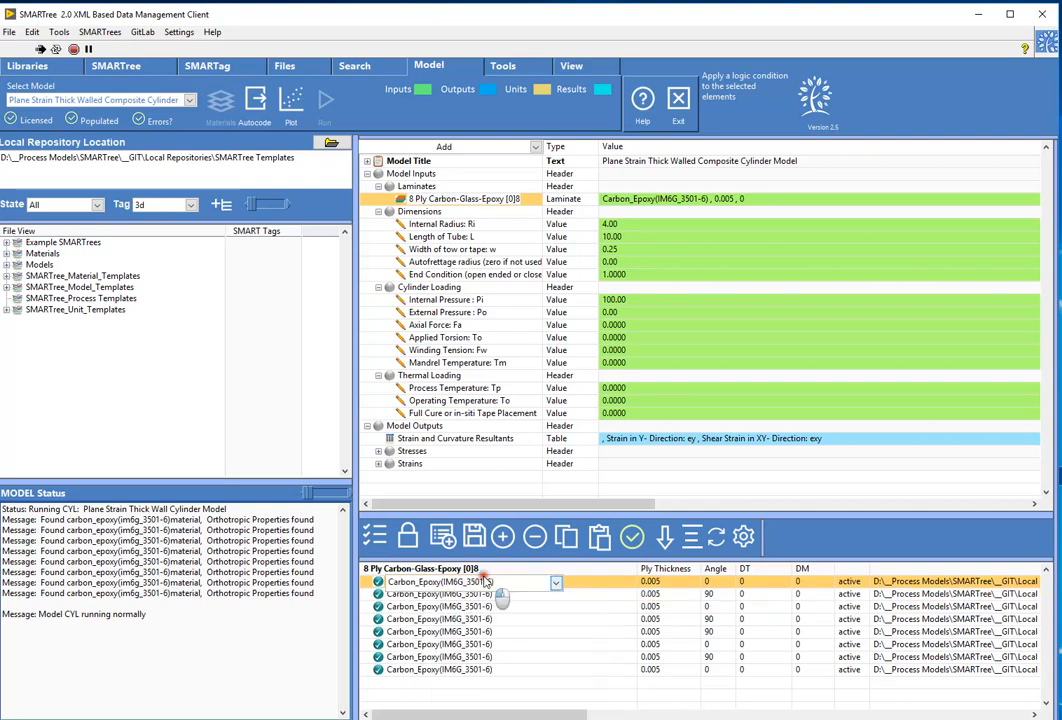
Review the Dimensions and other model inputs, and expand the Stresses and Strains groups under Model Outputs.
left_click(428, 213)
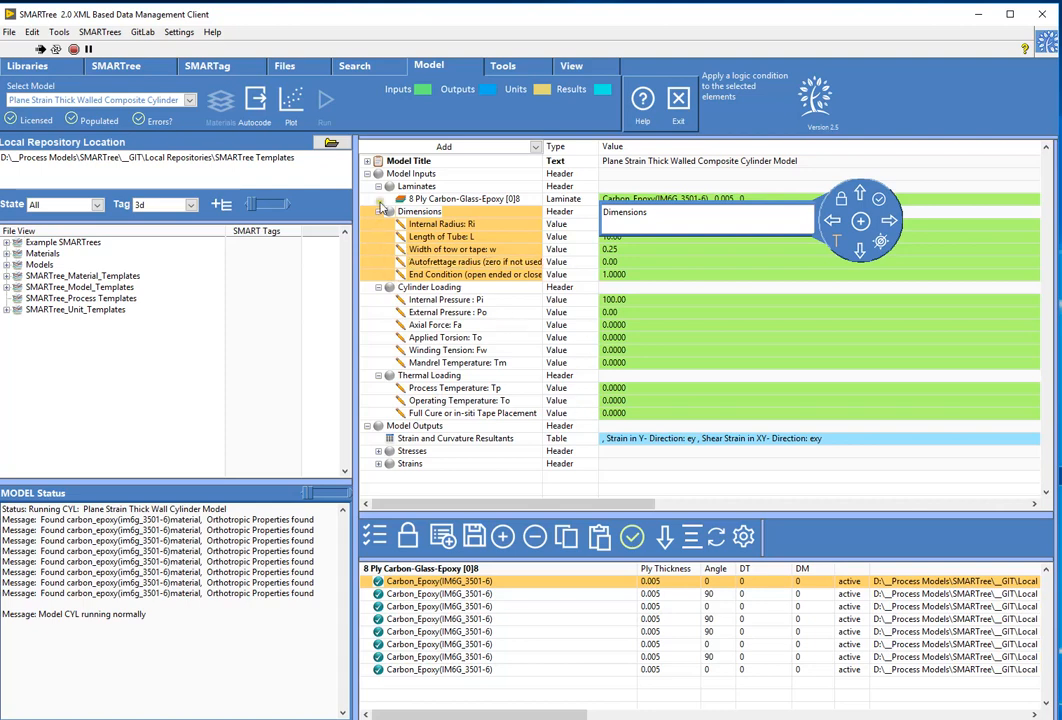
left_click(402, 174)
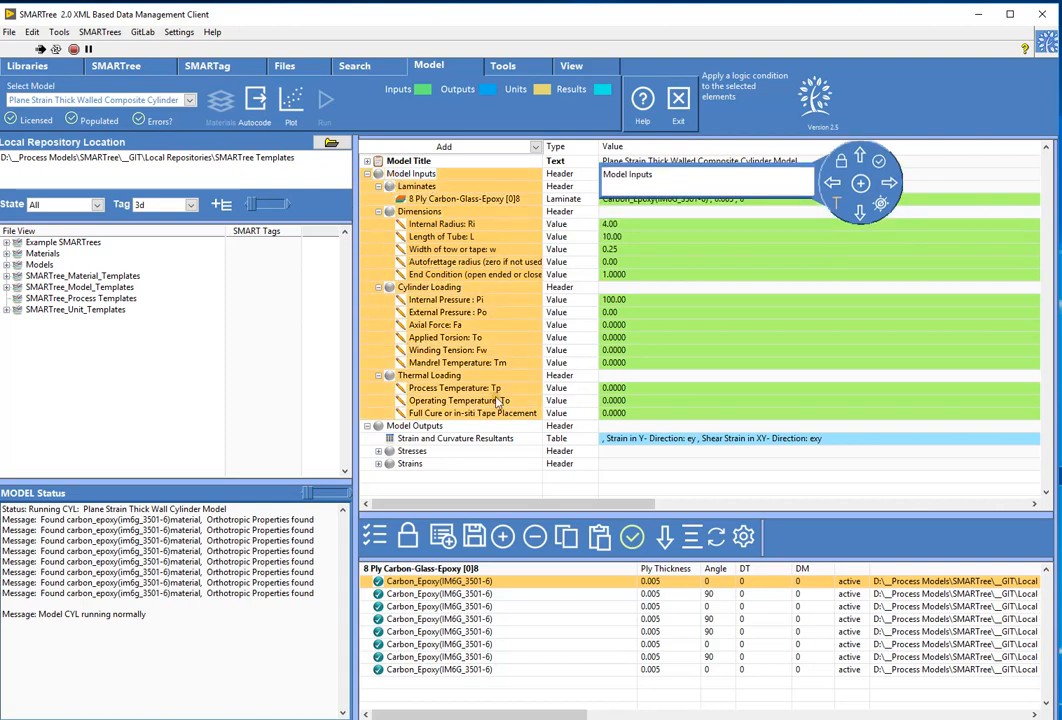
double_click(412, 451)
scroll(375, 367, "down", 4)
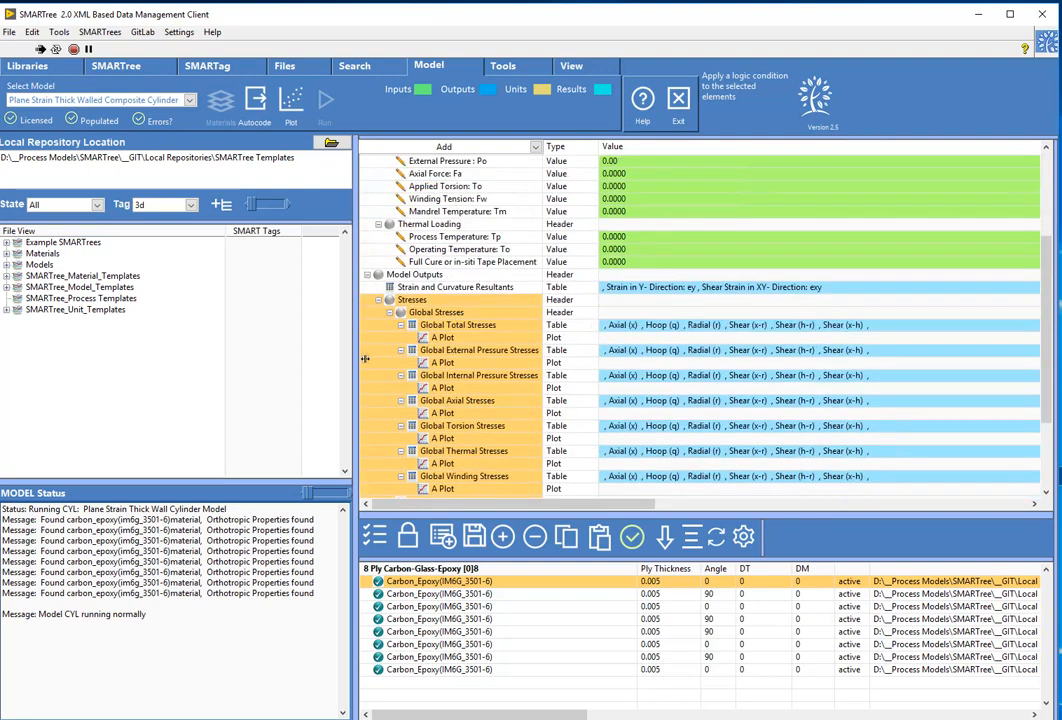
scroll(470, 360, "down", 2)
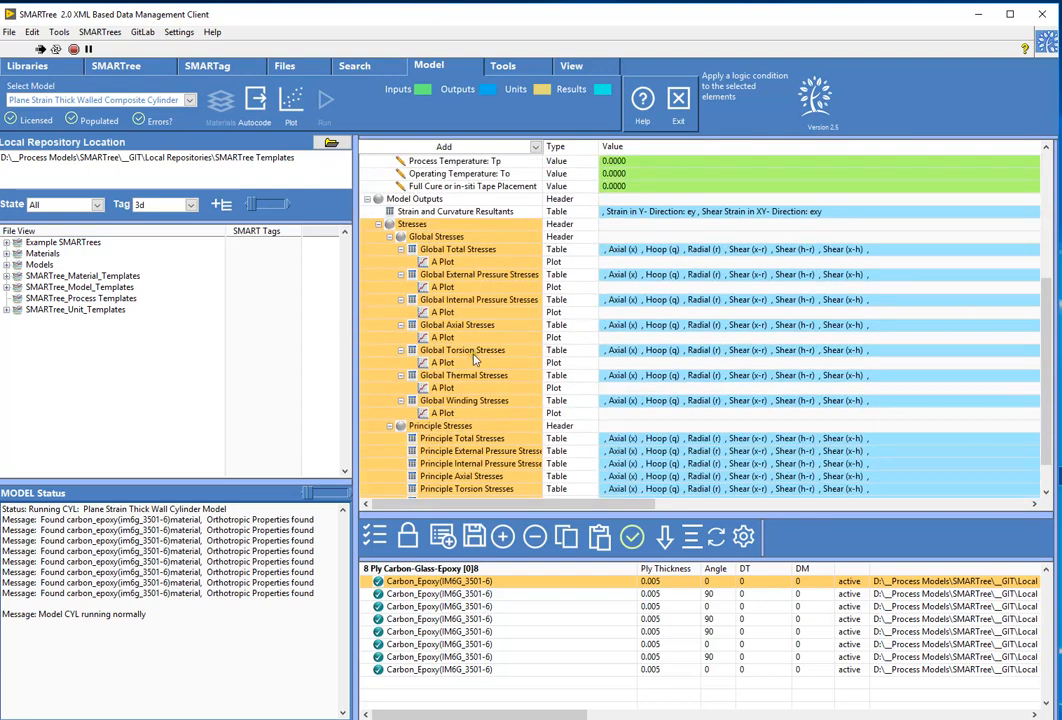
scroll(394, 300, "down", 1)
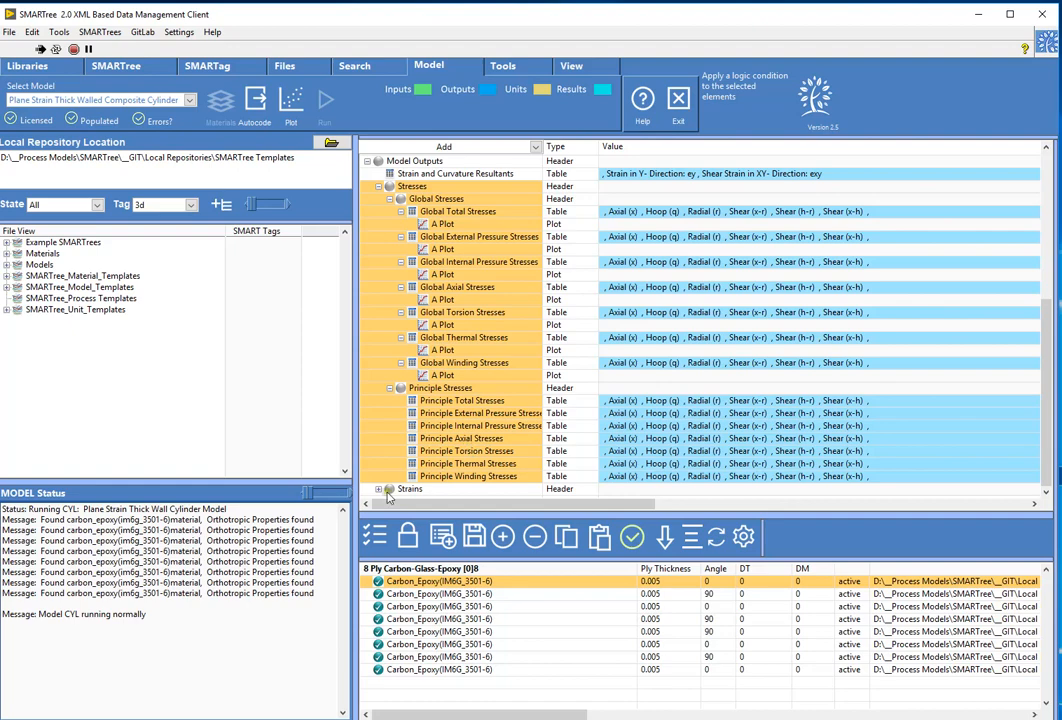
double_click(388, 489)
scroll(510, 345, "up", 3)
scroll(510, 345, "up", 1)
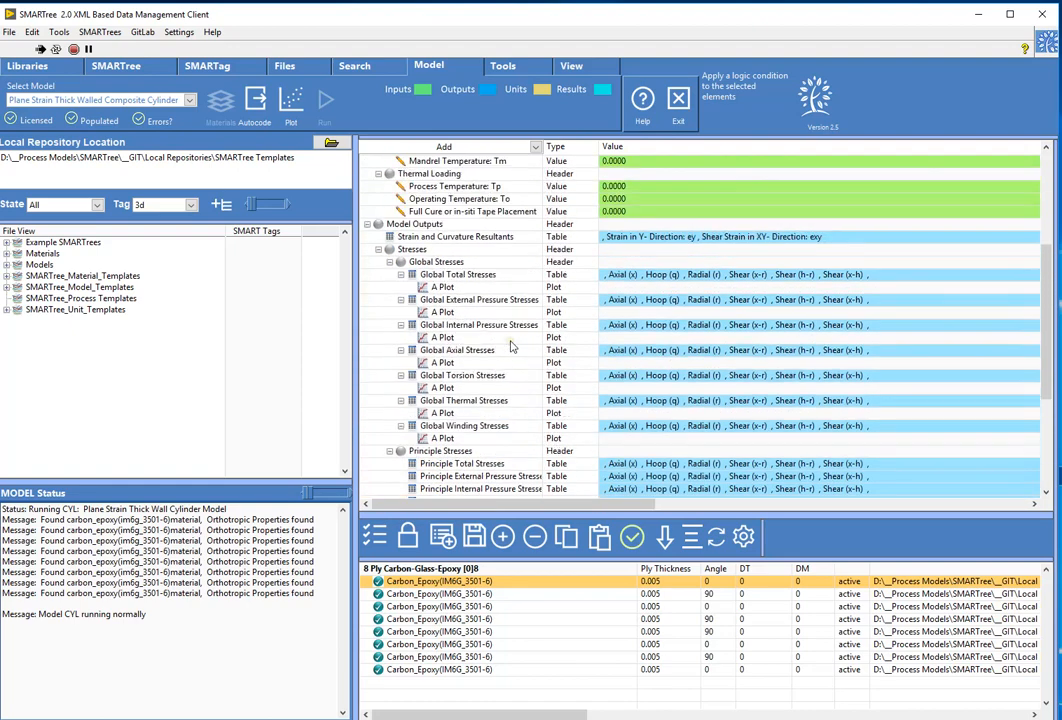
View the Global Total and Global External Pressure Stresses tables, and show the Global Total Stresses plot in an enlarged plot area.
left_click(452, 278)
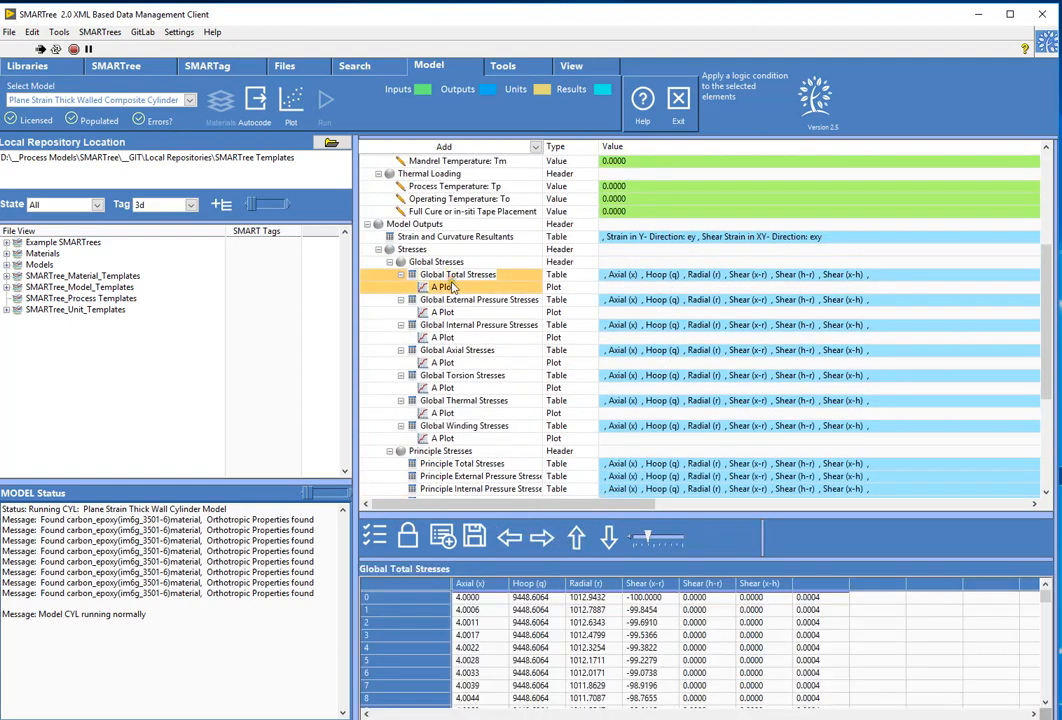
left_click(443, 302)
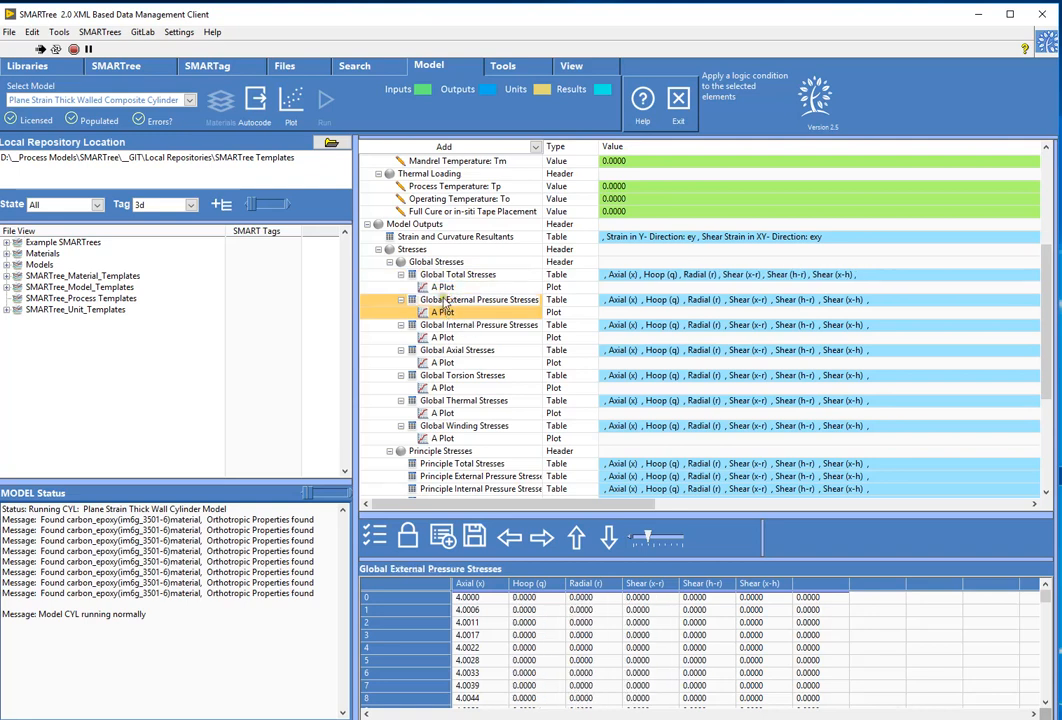
left_click(445, 288)
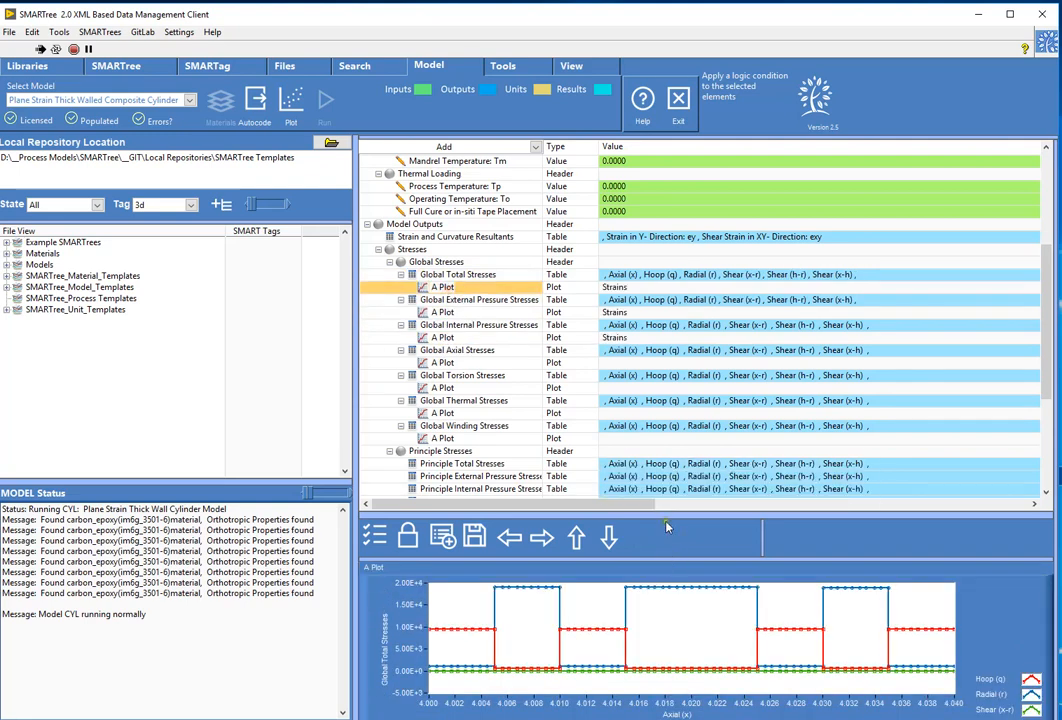
left_click_drag(672, 514, 671, 462)
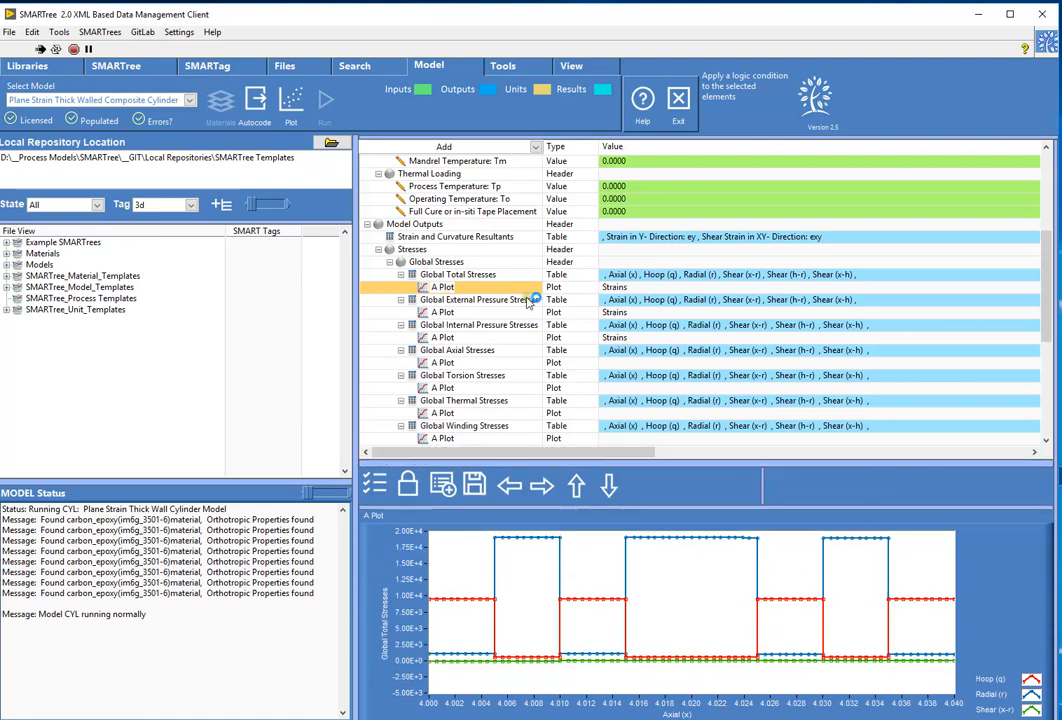
Set the cylinder's Internal Radius (Ri) under Dimensions to 0.10.
scroll(530, 302, "up", 2)
scroll(530, 302, "up", 2)
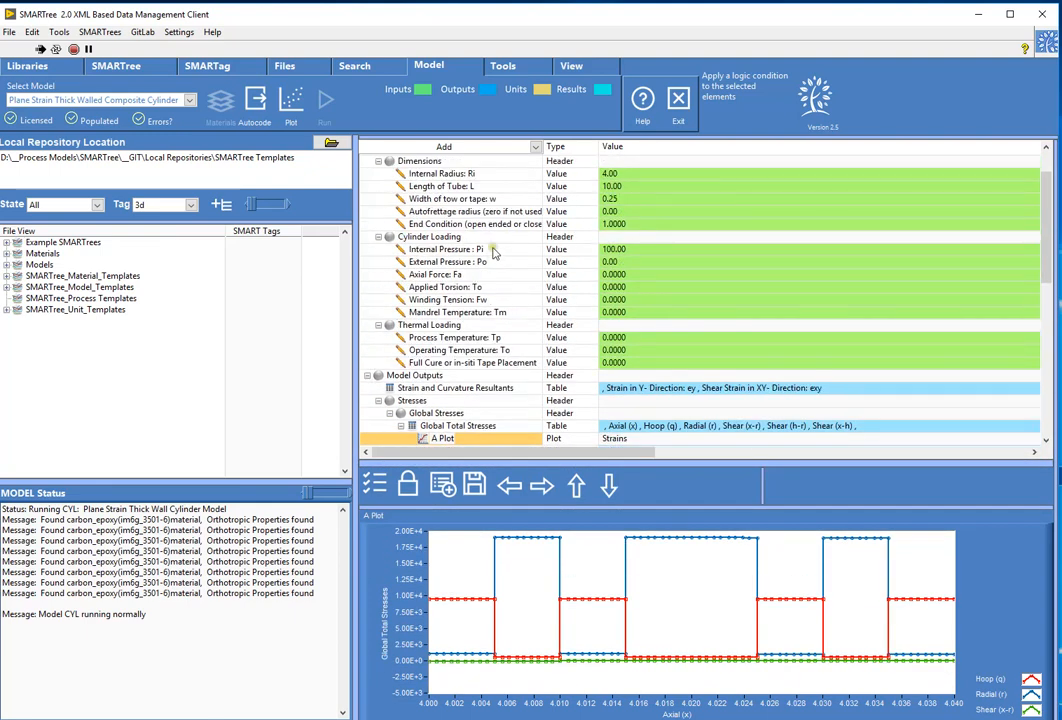
scroll(410, 206, "up", 1)
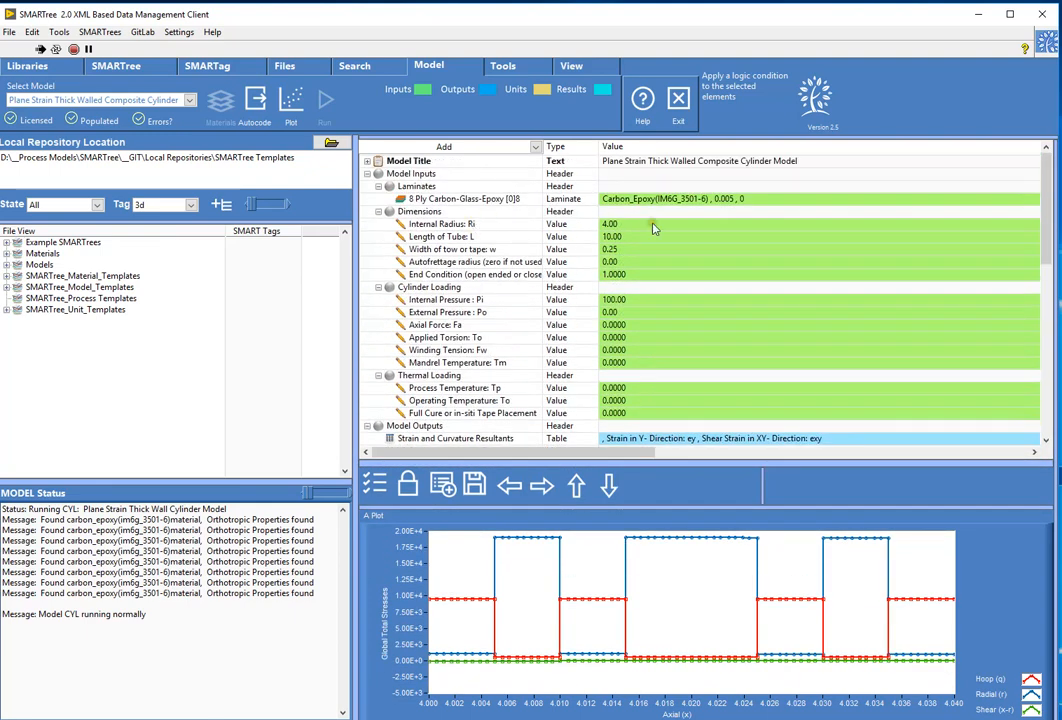
left_click(488, 225)
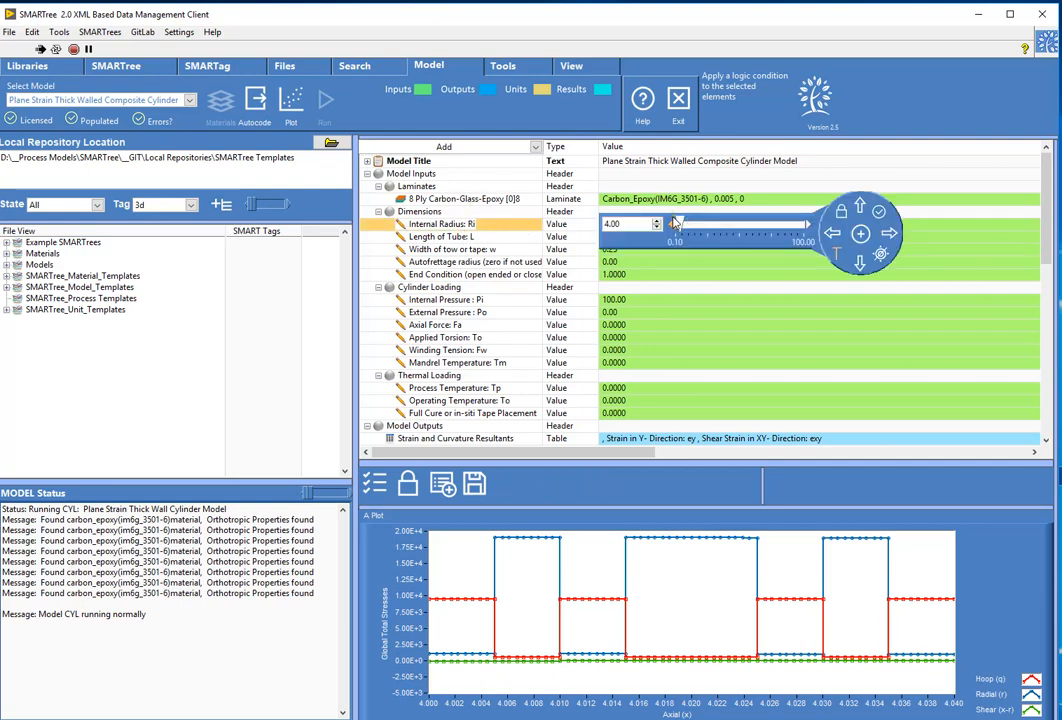
left_click_drag(679, 225, 672, 226)
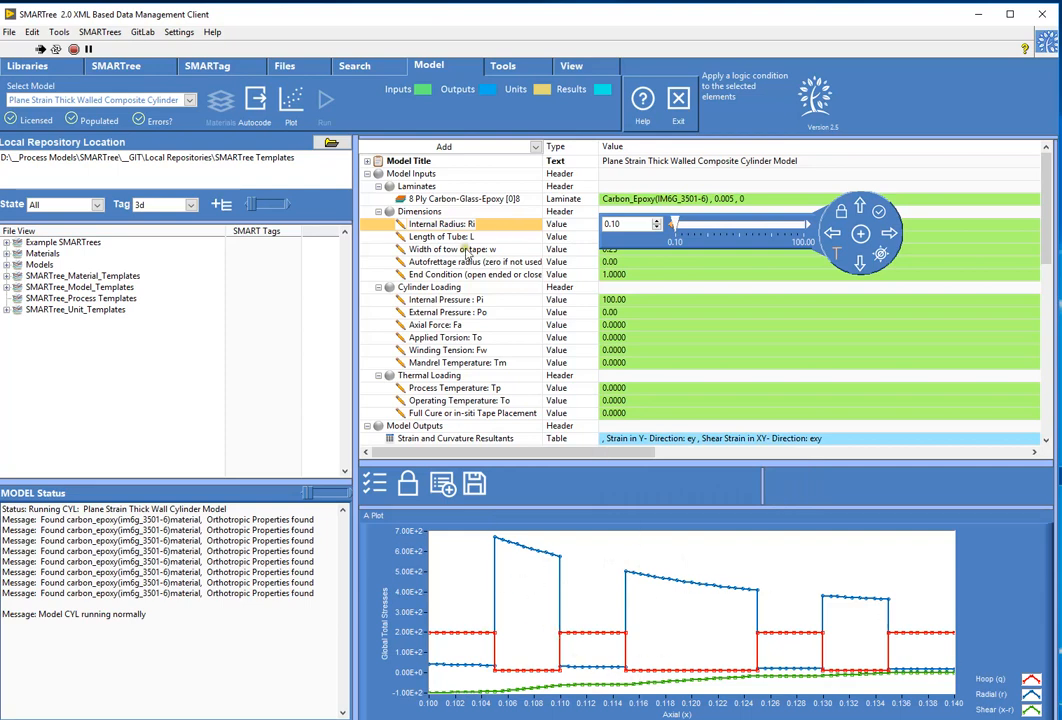
Under Cylinder Loading, set the internal pressure to about 71038.25, the external pressure to 34.43 and the axial force to 34.4918.
left_click(465, 299)
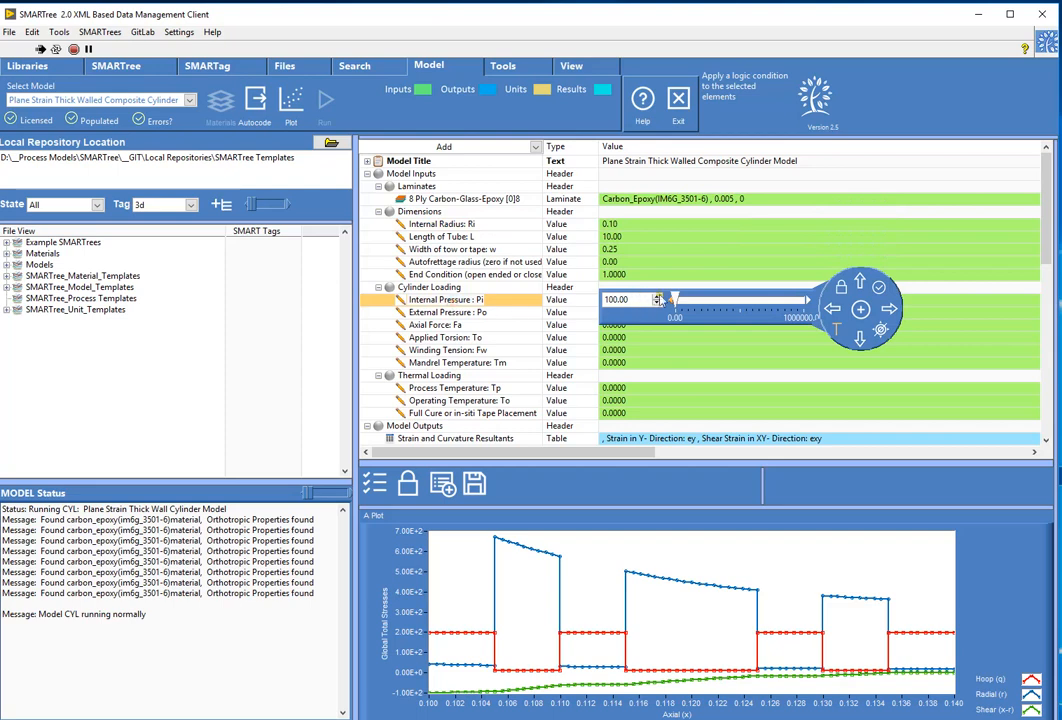
left_click_drag(675, 300, 720, 327)
left_click(441, 312)
left_click(440, 325)
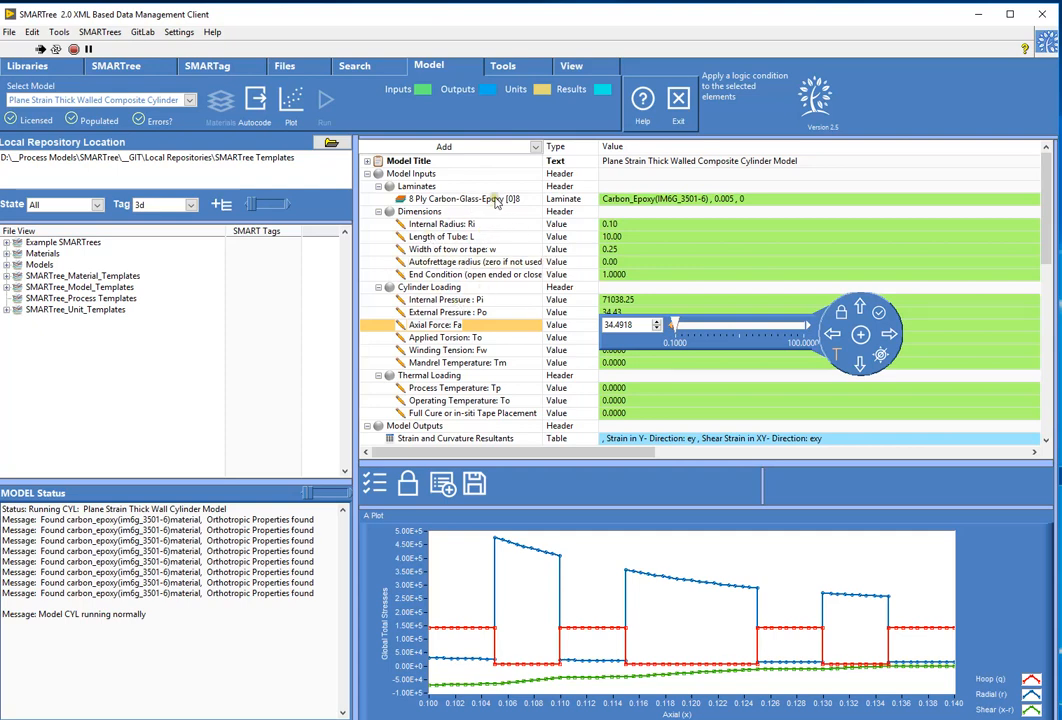
Open the Global Total Stresses plot in its own window.
scroll(476, 318, "down", 4)
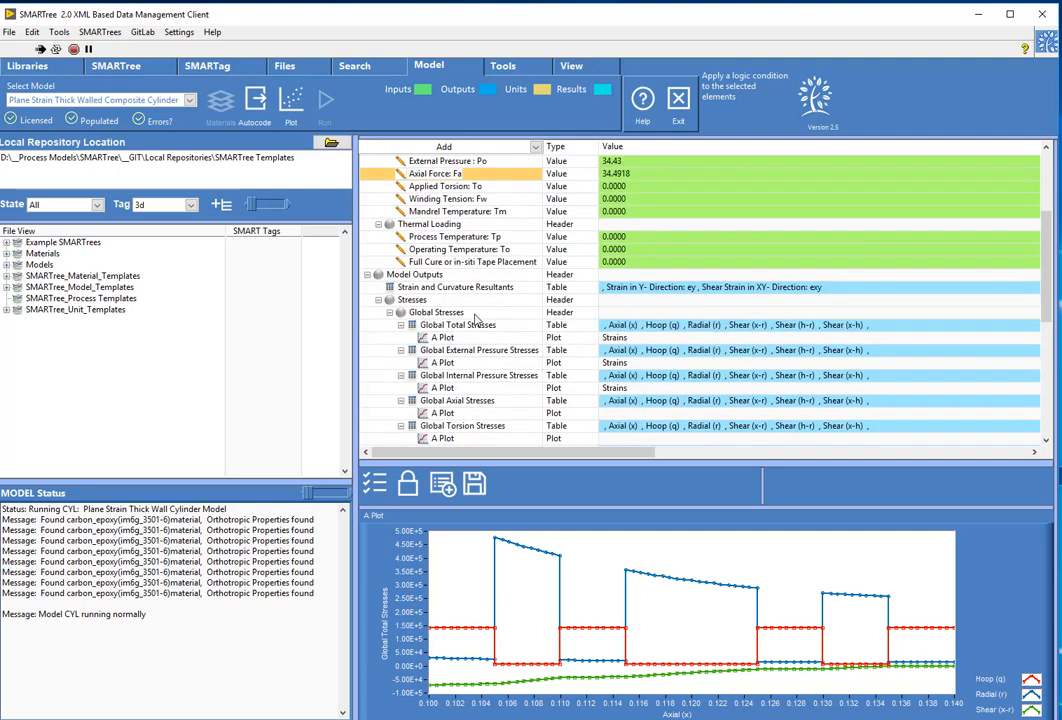
left_click(452, 341)
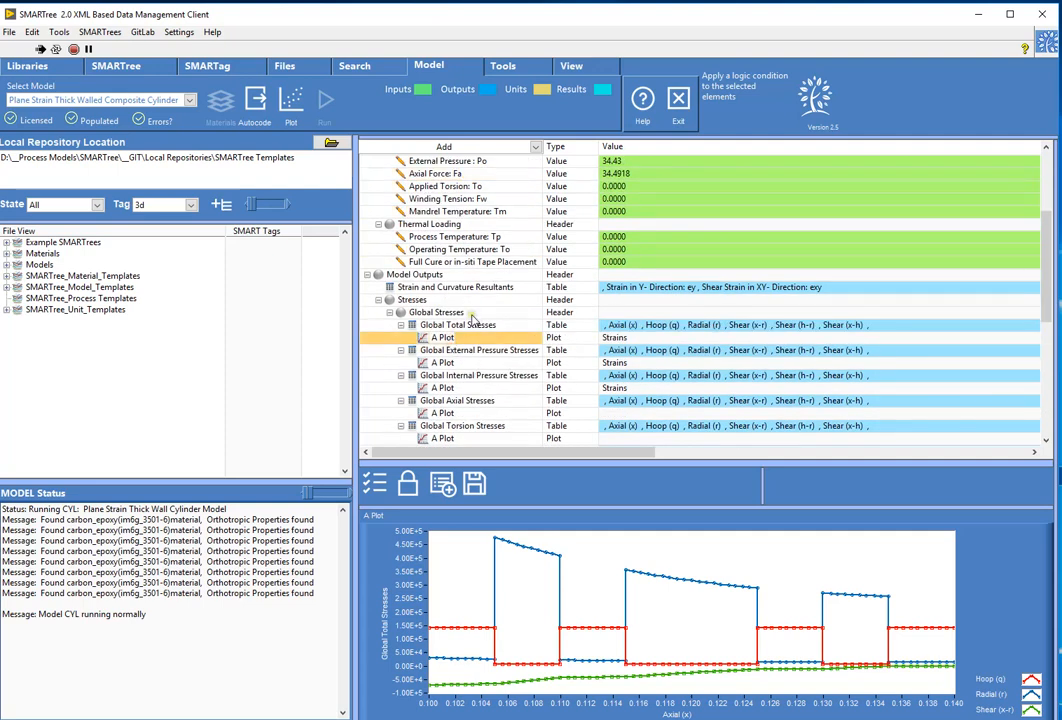
scroll(471, 318, "down", 1)
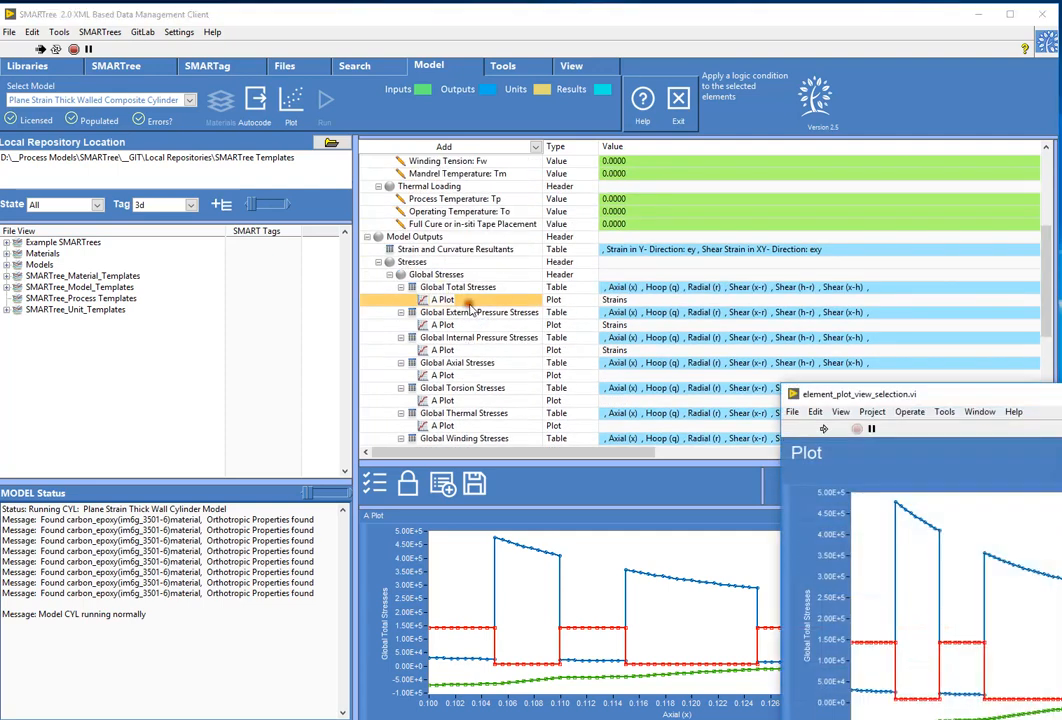
Move the separate plot window aside and show the plies of the 8 Ply Carbon-Glass-Epoxy laminate under Laminates.
left_click_drag(870, 399, 114, 317)
scroll(659, 288, "up", 5)
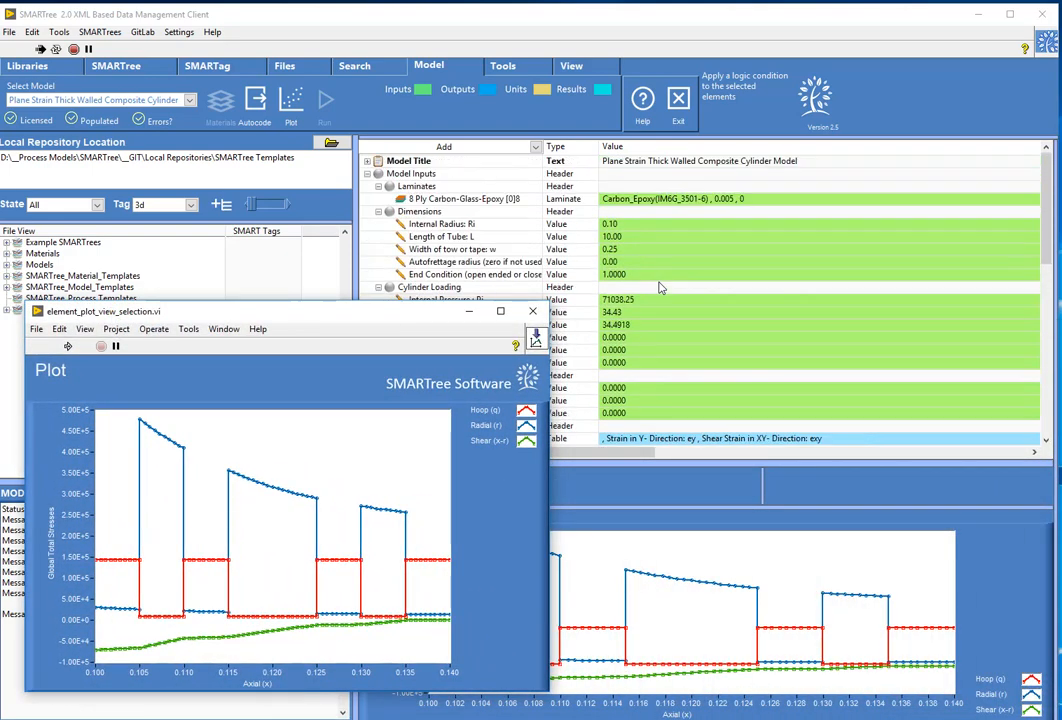
left_click(465, 198)
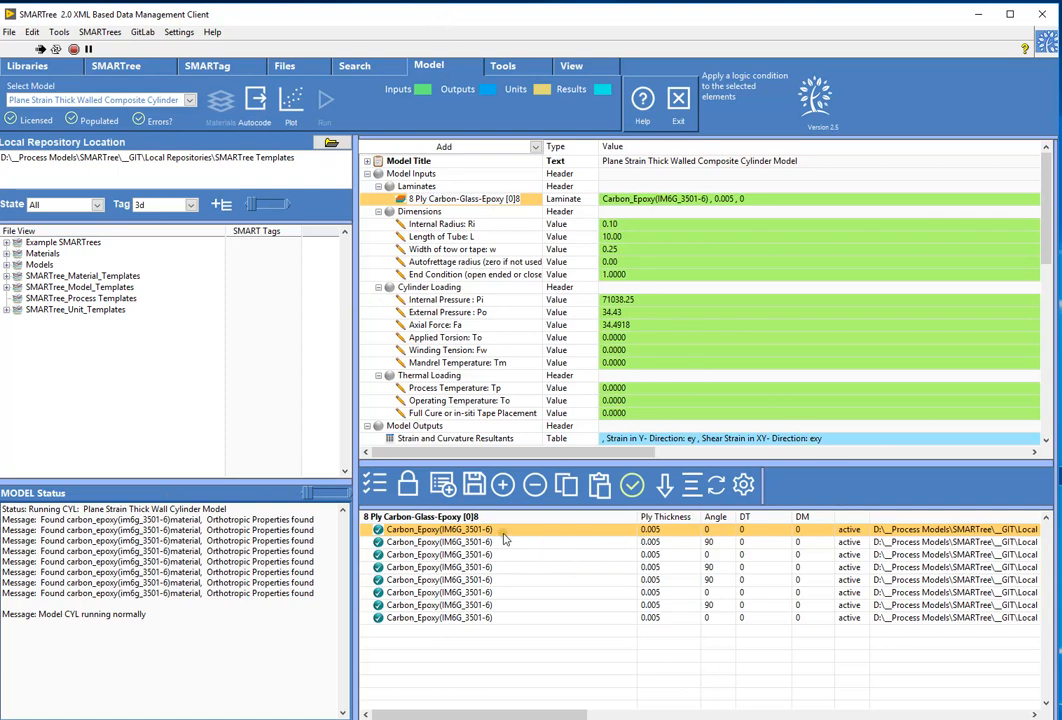
Check the materials available for the first ply, keeping Carbon_Epoxy(IM6G_3501-6).
left_click(495, 530)
left_click(495, 530)
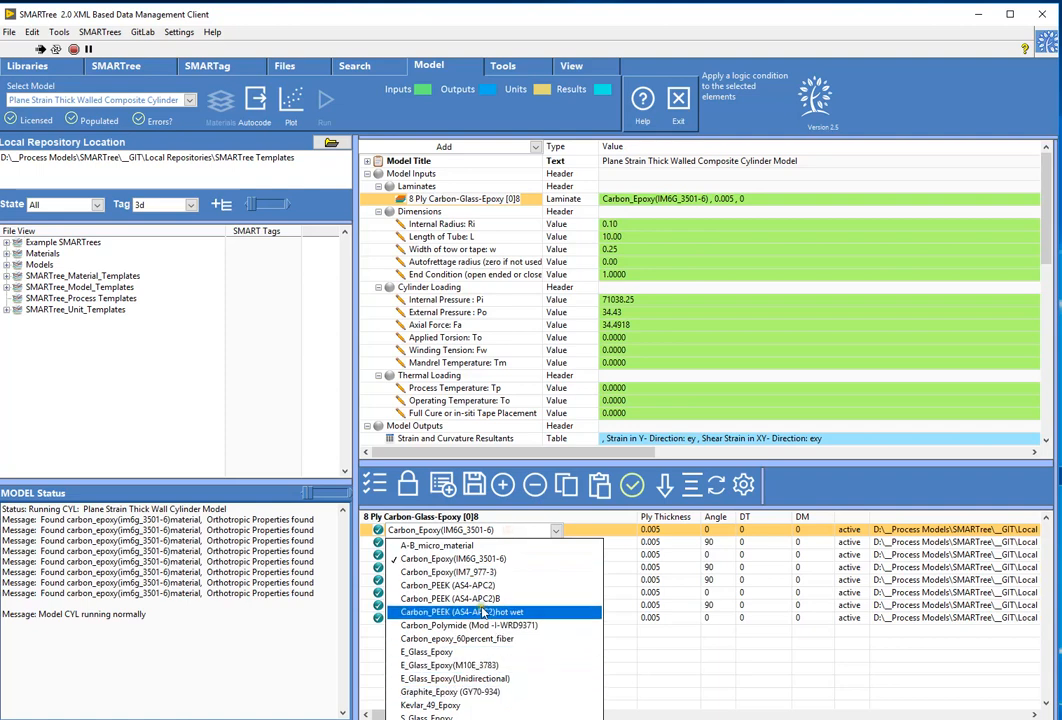
left_click(495, 530)
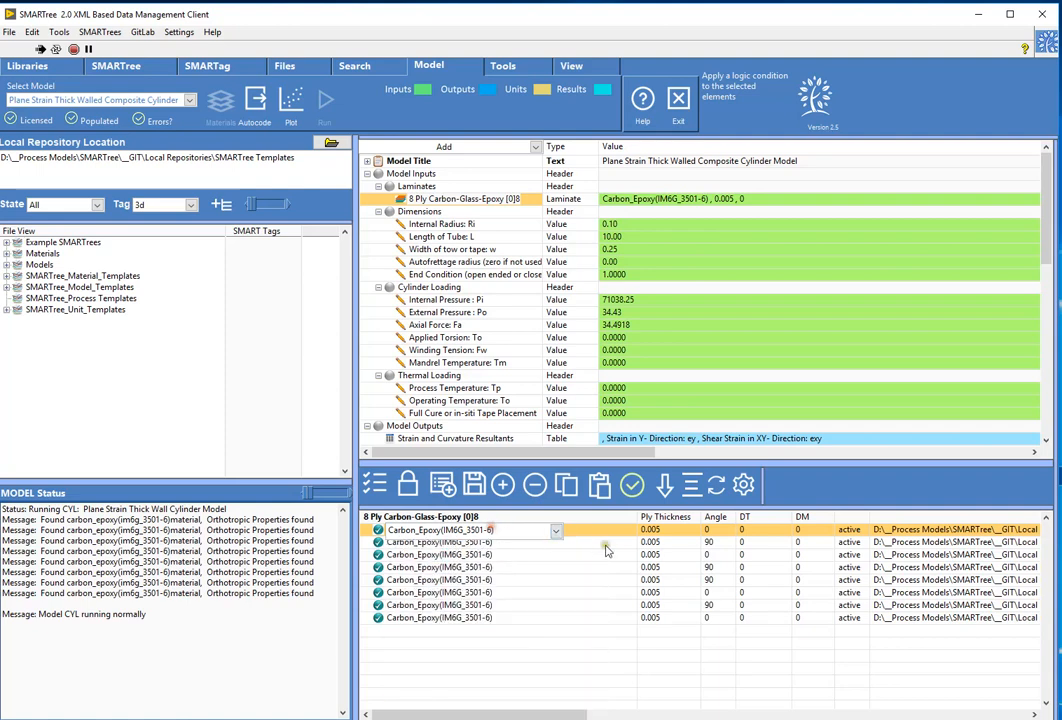
Duplicate all eight plies within the laminate and show the Global Total Stresses plot for the thicker layup.
left_click(535, 619, "shift")
left_click(503, 487)
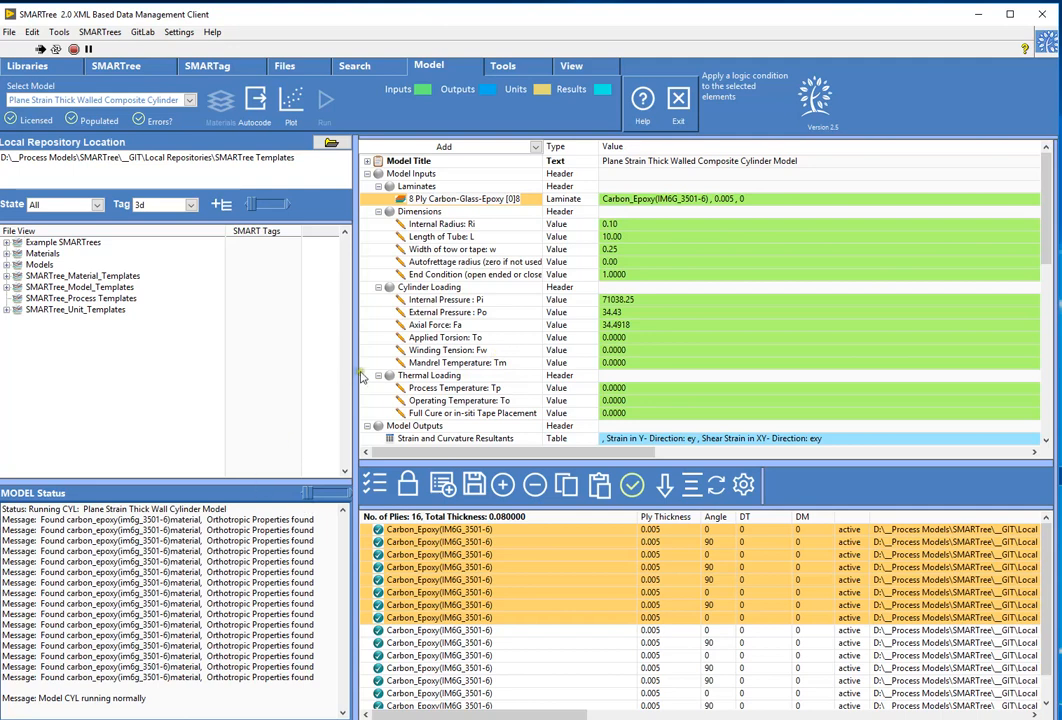
scroll(514, 296, "down", 5)
left_click(445, 261)
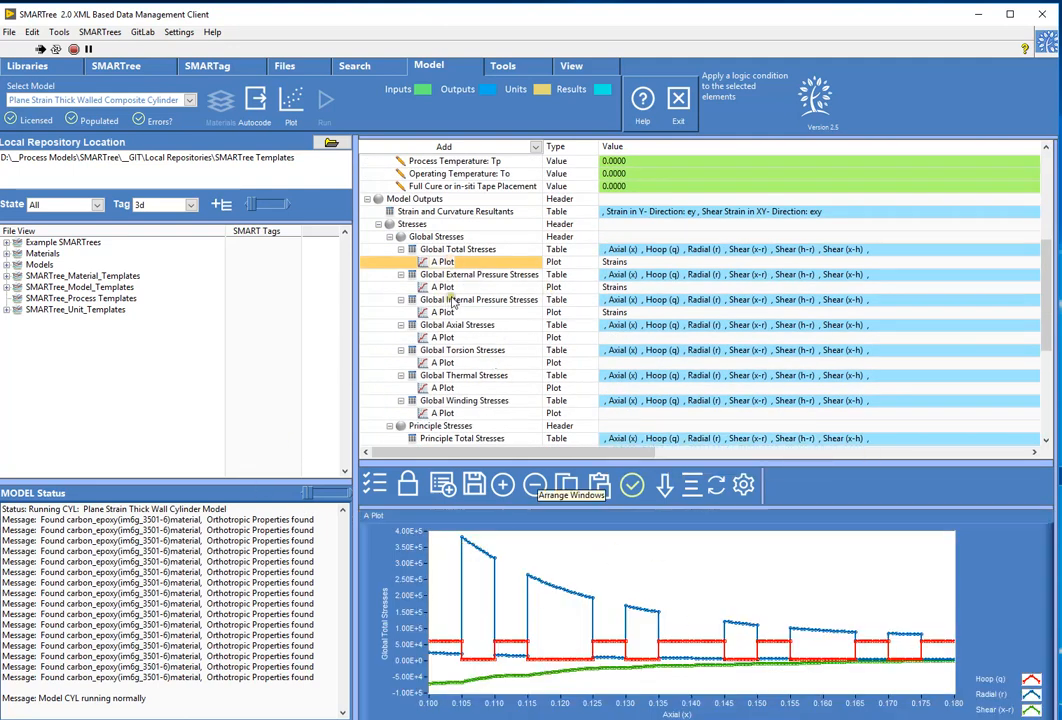
scroll(465, 299, "up", 6)
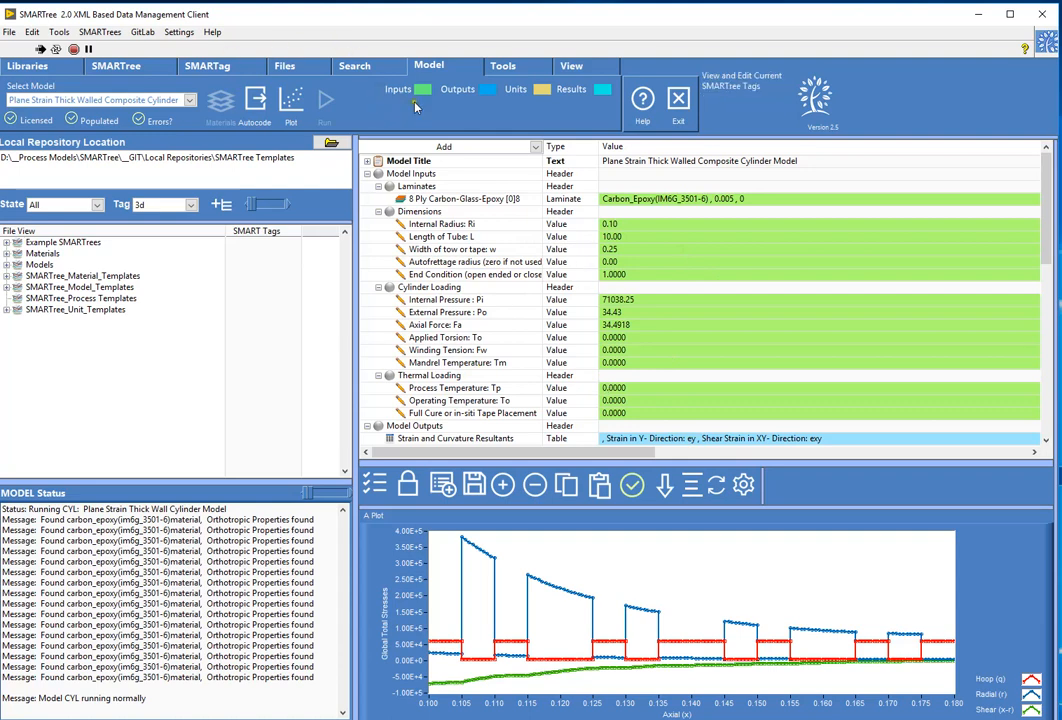
scroll(490, 252, "down", 4)
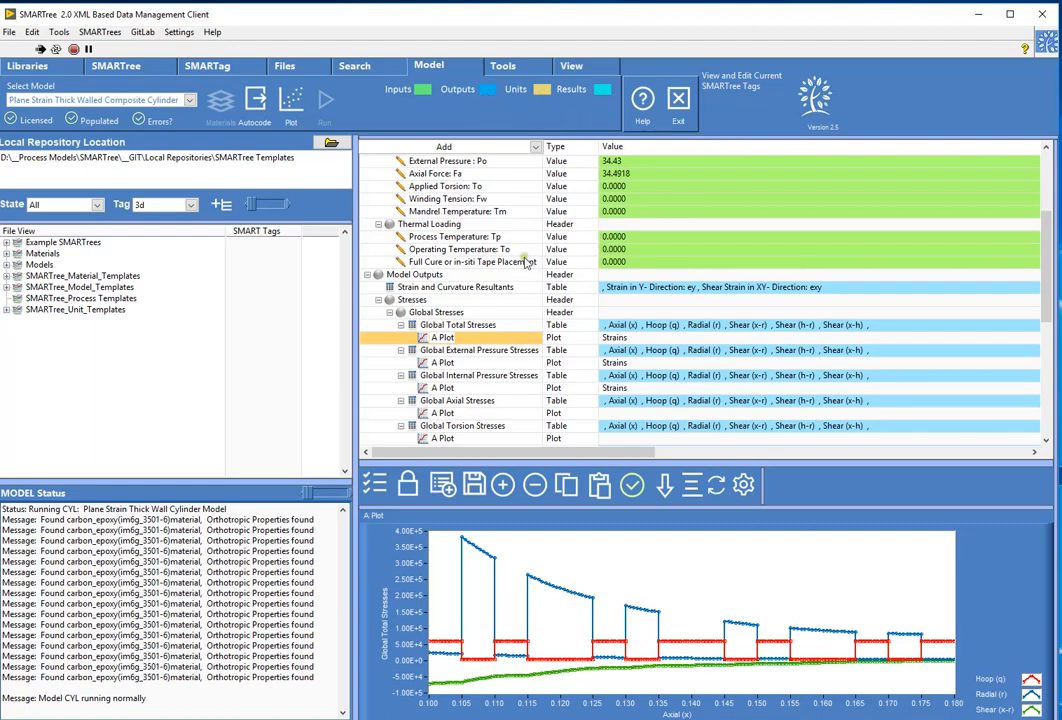
scroll(495, 268, "down", 8)
scroll(495, 268, "up", 5)
scroll(495, 268, "up", 7)
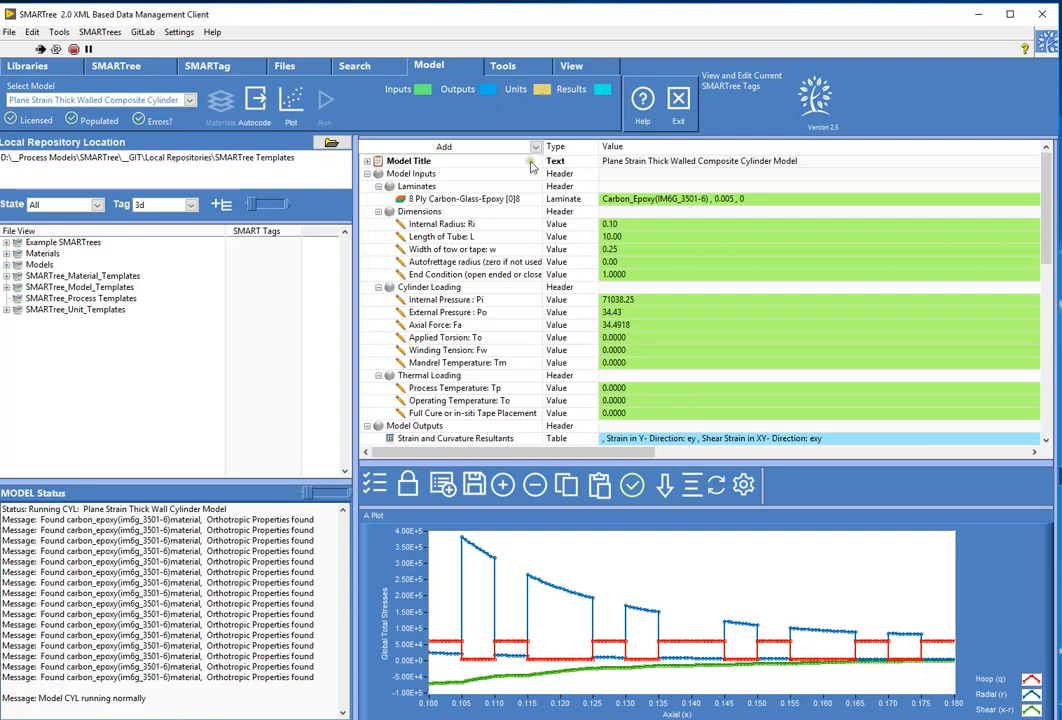
scroll(735, 336, "down", 7)
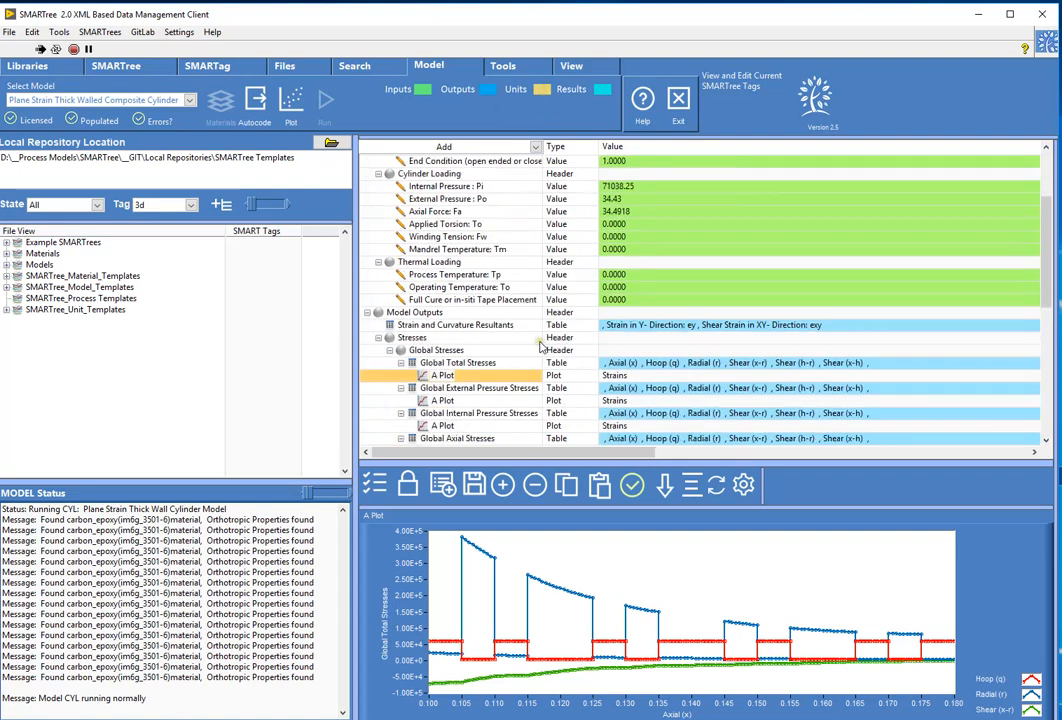